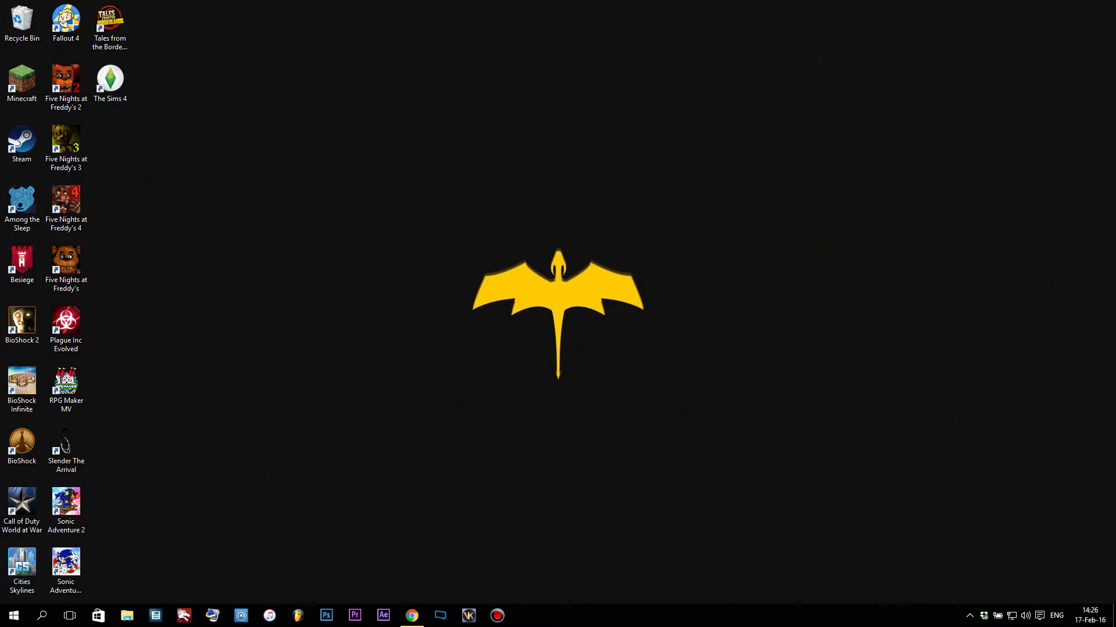
Switch to Chrome, load ezflash.cn in the Google tab and go to the site's Downloads page
{"action": "left_click", "coordinate": [412, 616]}
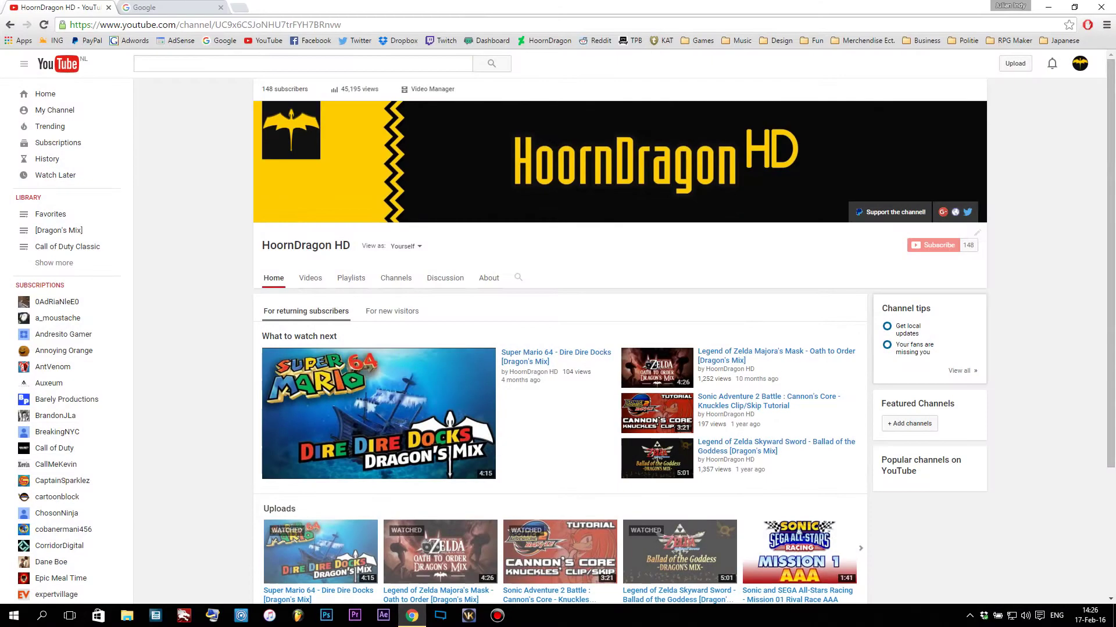
{"action": "key", "text": "ctrl+Tab"}
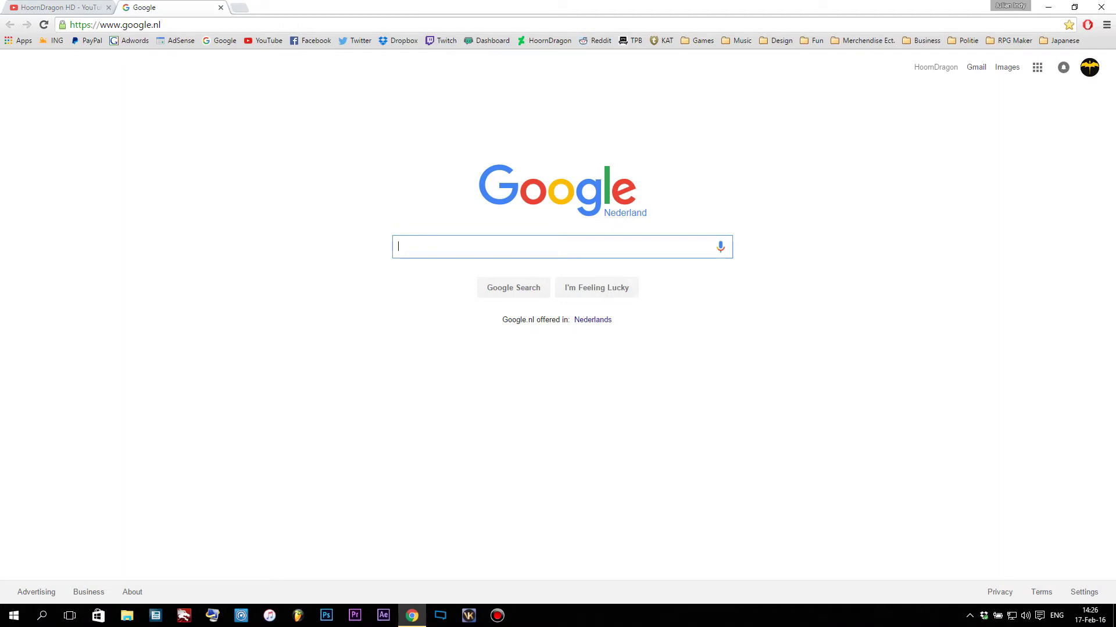
{"action": "key", "text": "ctrl+l"}
{"action": "type", "text": "ezflash.cn"}
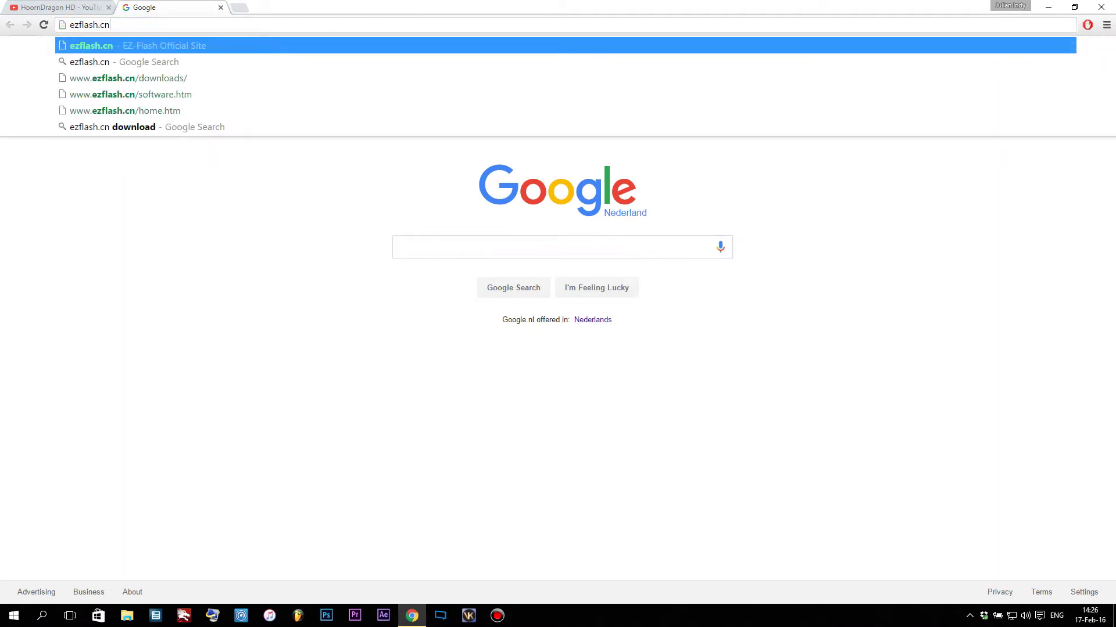
{"action": "key", "text": "Return"}
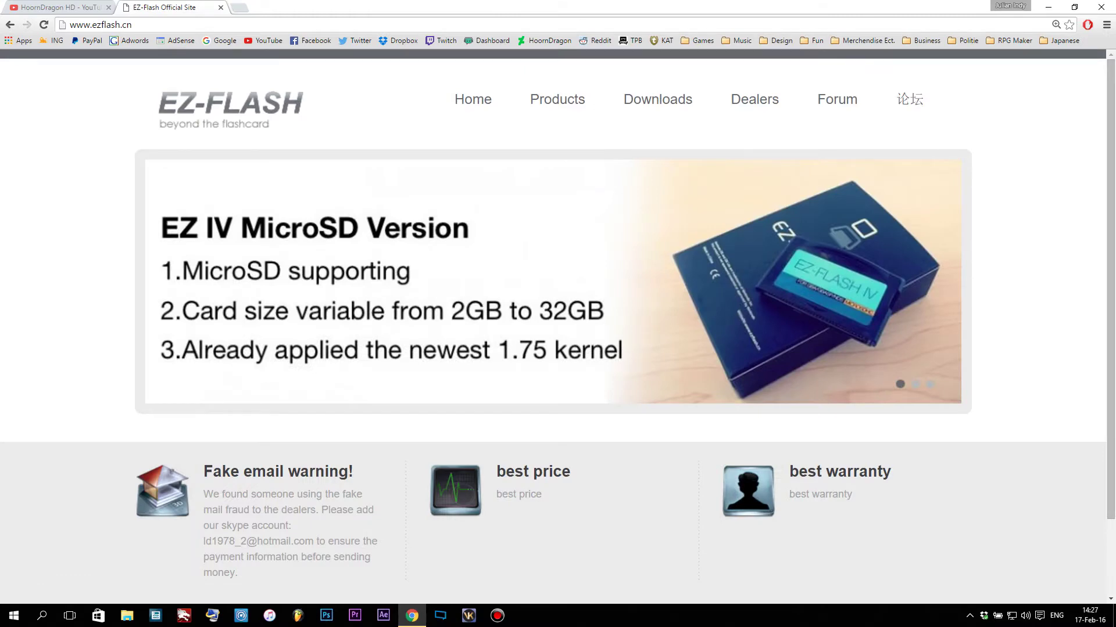
{"action": "left_click", "coordinate": [658, 99]}
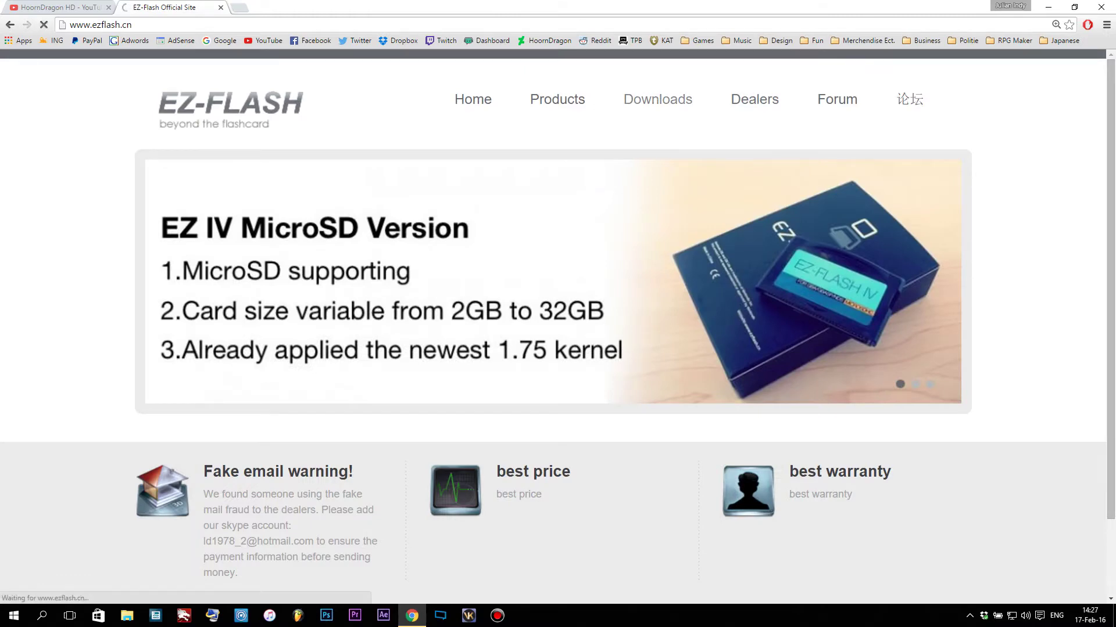
Download EZ4 Kernel 1.77 from the EZ-FLASH IV section and save ezfla_up_20150824.zip to the Desktop
{"action": "scroll", "coordinate": [558, 325], "scroll_direction": "down", "scroll_amount": 1}
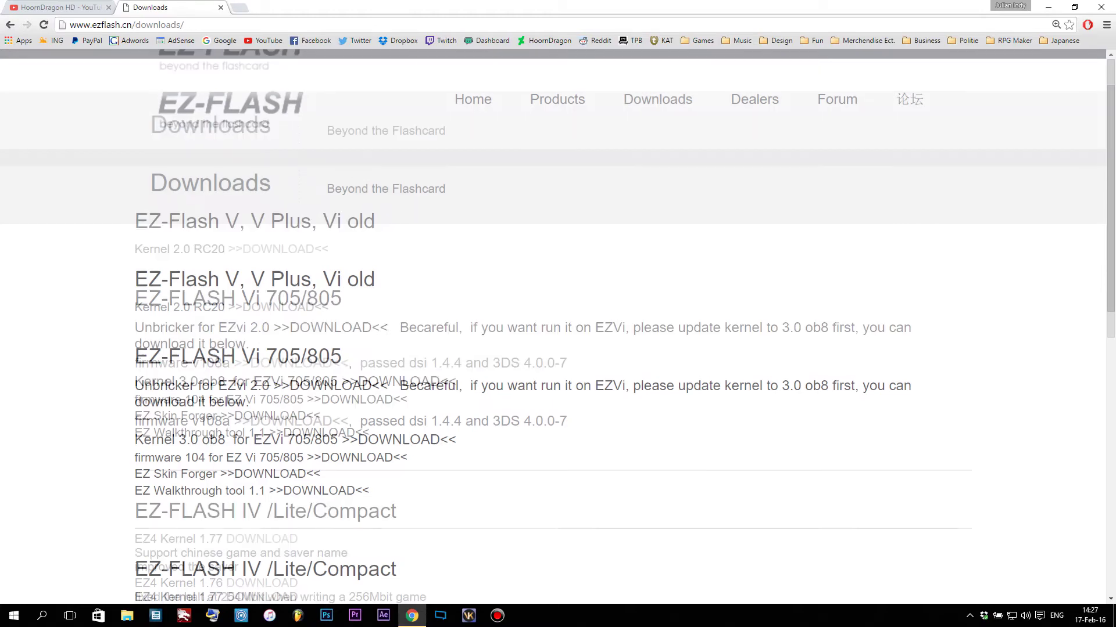
{"action": "scroll", "coordinate": [558, 326], "scroll_direction": "down", "scroll_amount": 7}
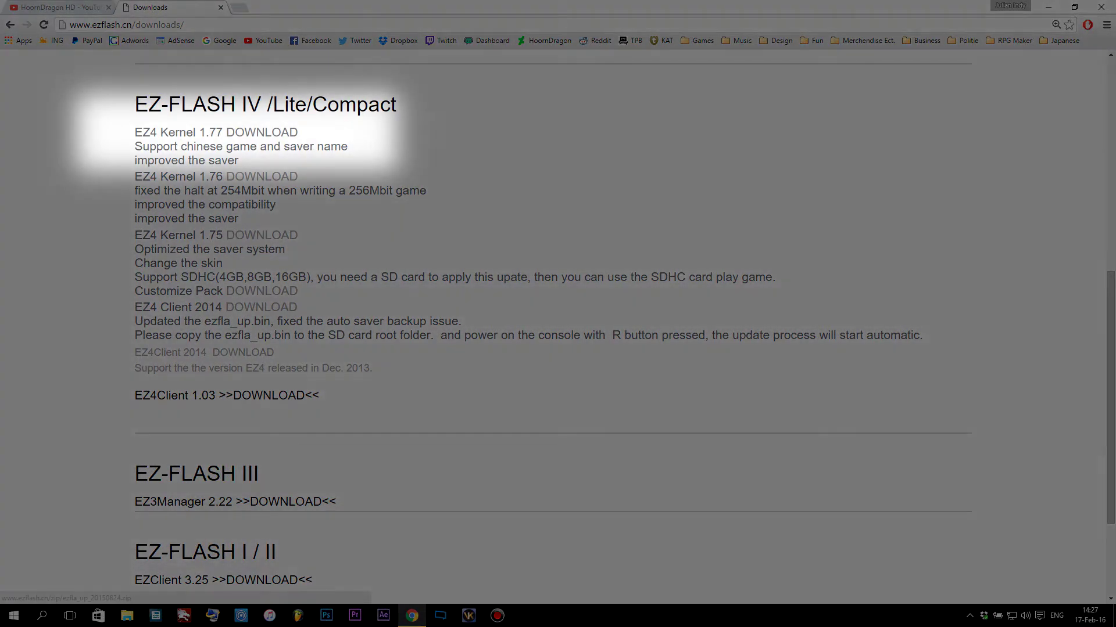
{"action": "left_click", "coordinate": [261, 132]}
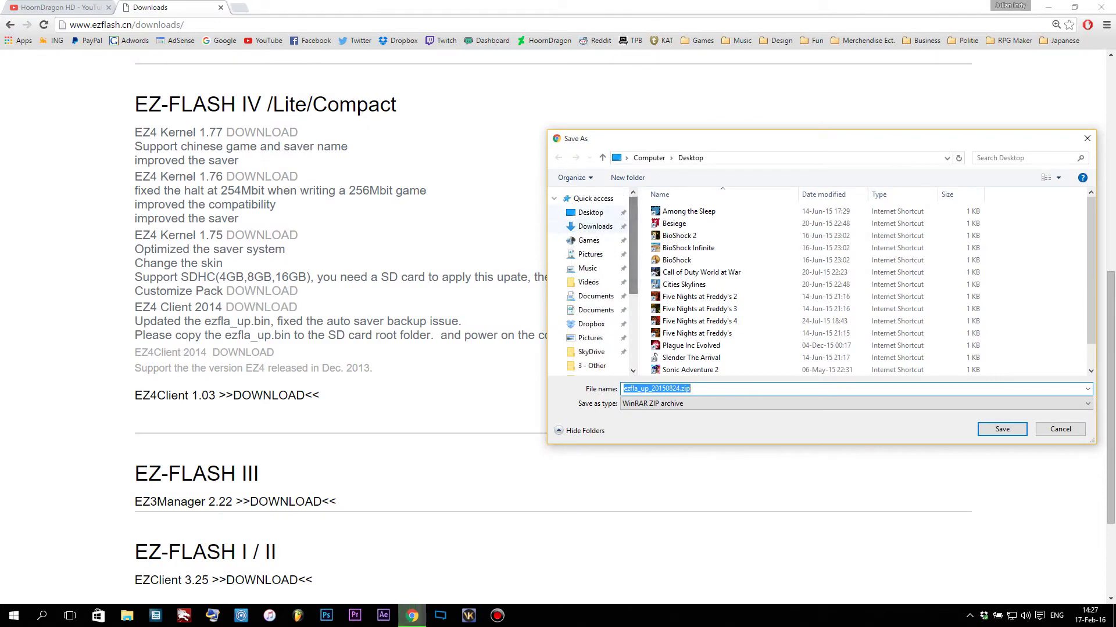
{"action": "left_click", "coordinate": [1001, 428]}
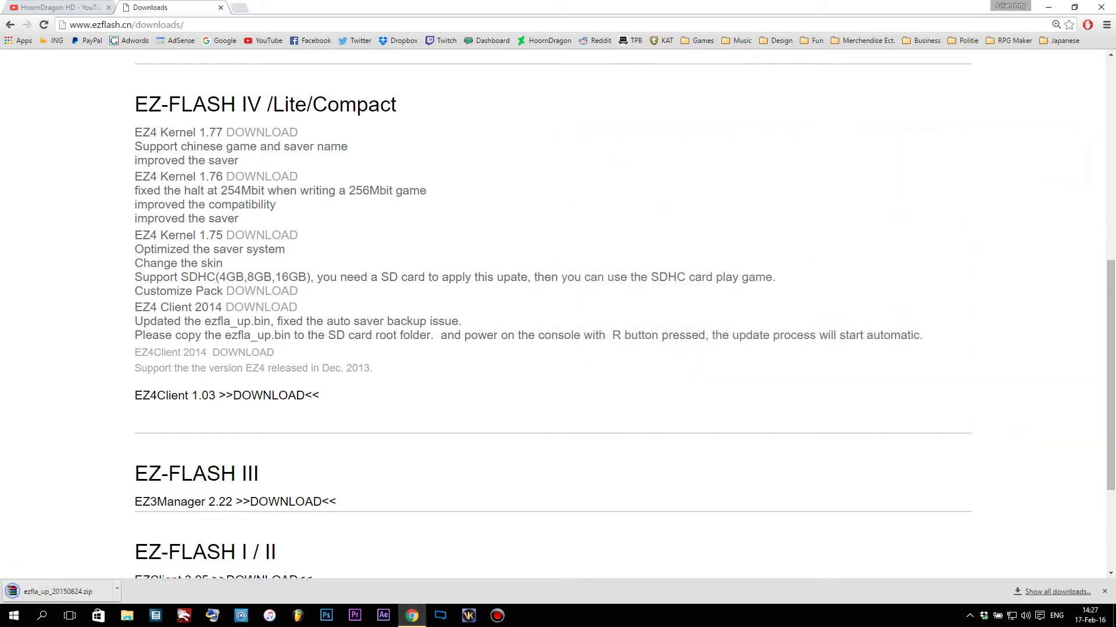
Download EZ4Client 1.03 and save EZ4_20070521.zip to the Desktop
{"action": "scroll", "coordinate": [557, 314], "scroll_direction": "down", "scroll_amount": 1}
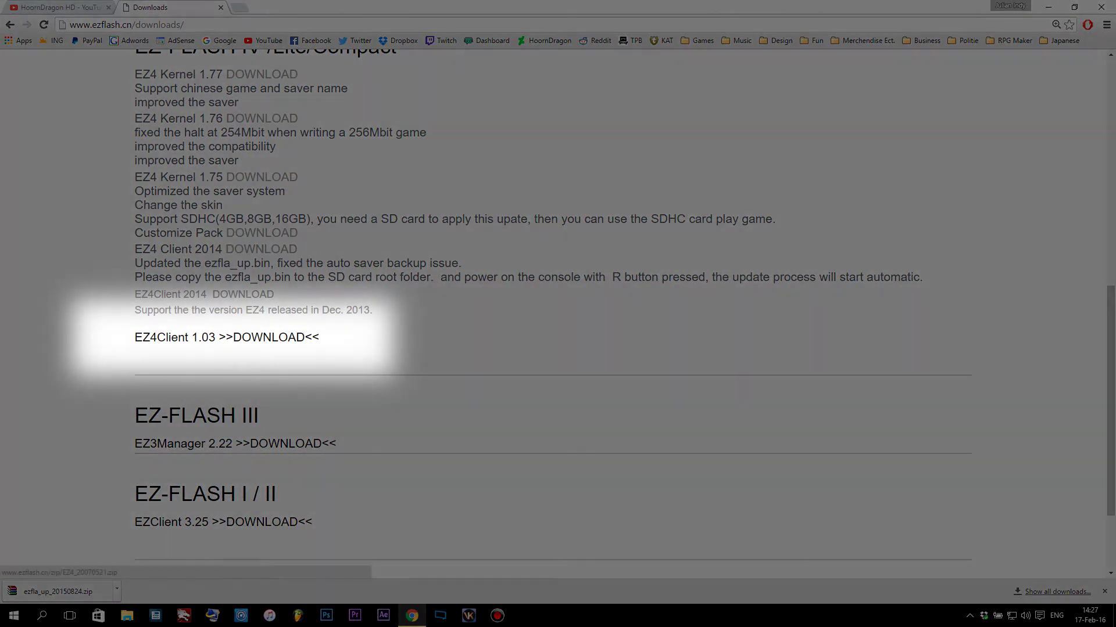
{"action": "left_click", "coordinate": [269, 338]}
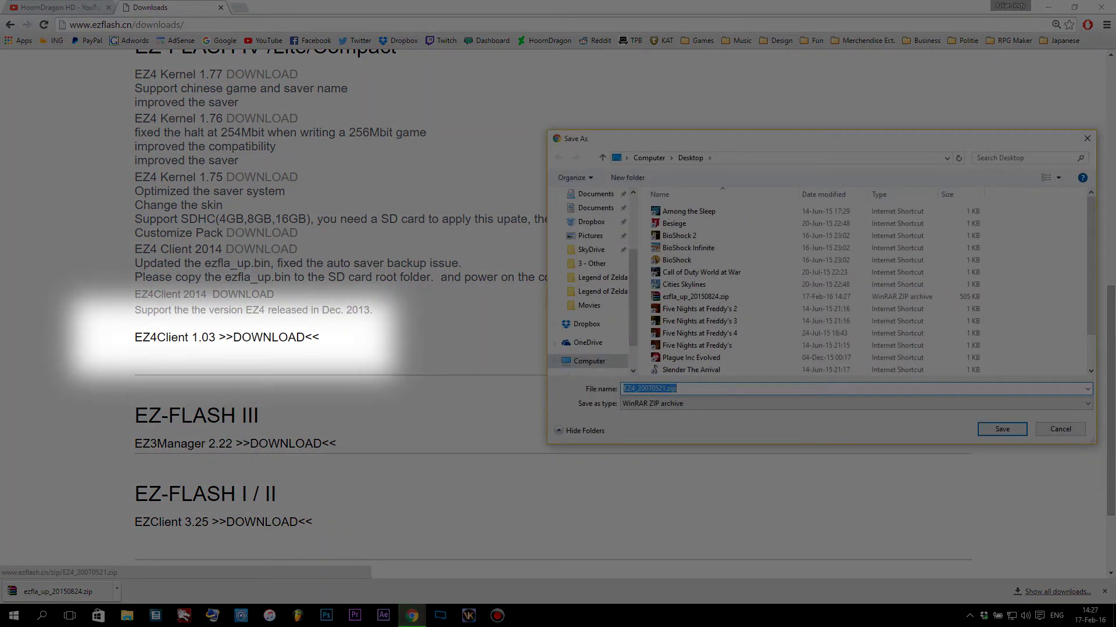
{"action": "key", "text": "Return"}
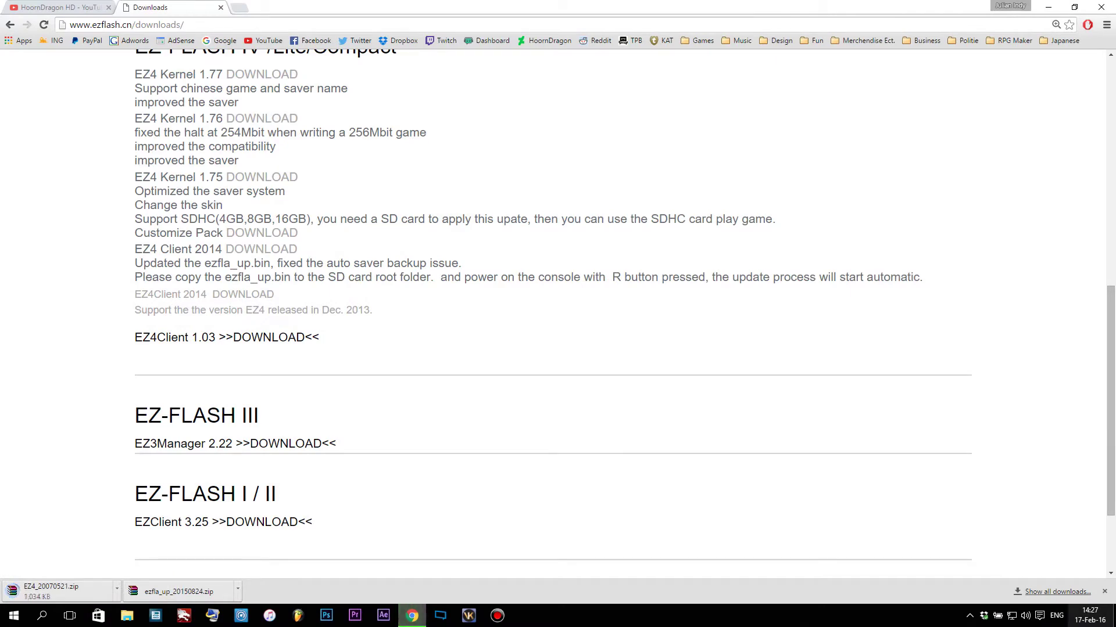
Move ezfla_up_20150824.zip to the middle of the desktop and extract it into a folder of the same name
{"action": "left_click", "coordinate": [1114, 616]}
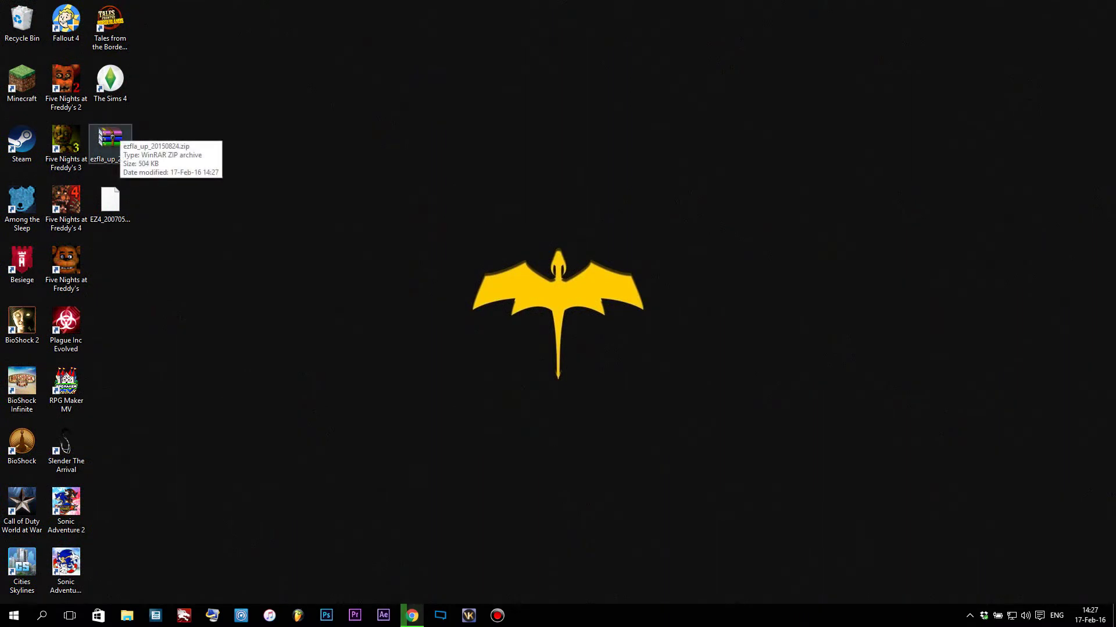
{"action": "left_click_drag", "start_coordinate": [109, 139], "coordinate": [598, 215]}
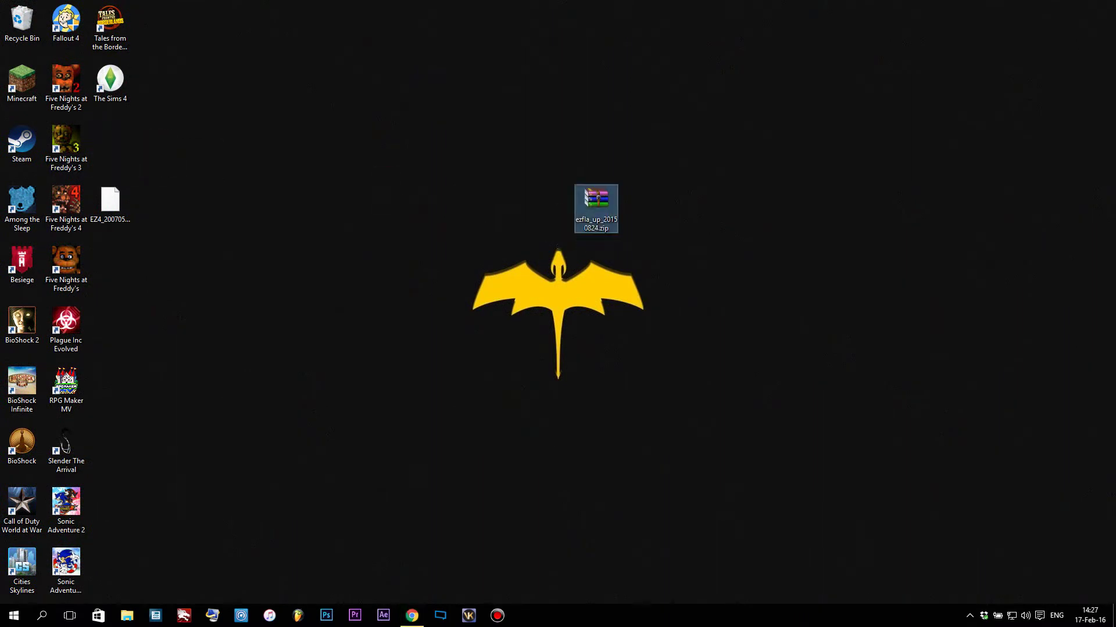
{"action": "right_click", "coordinate": [600, 213]}
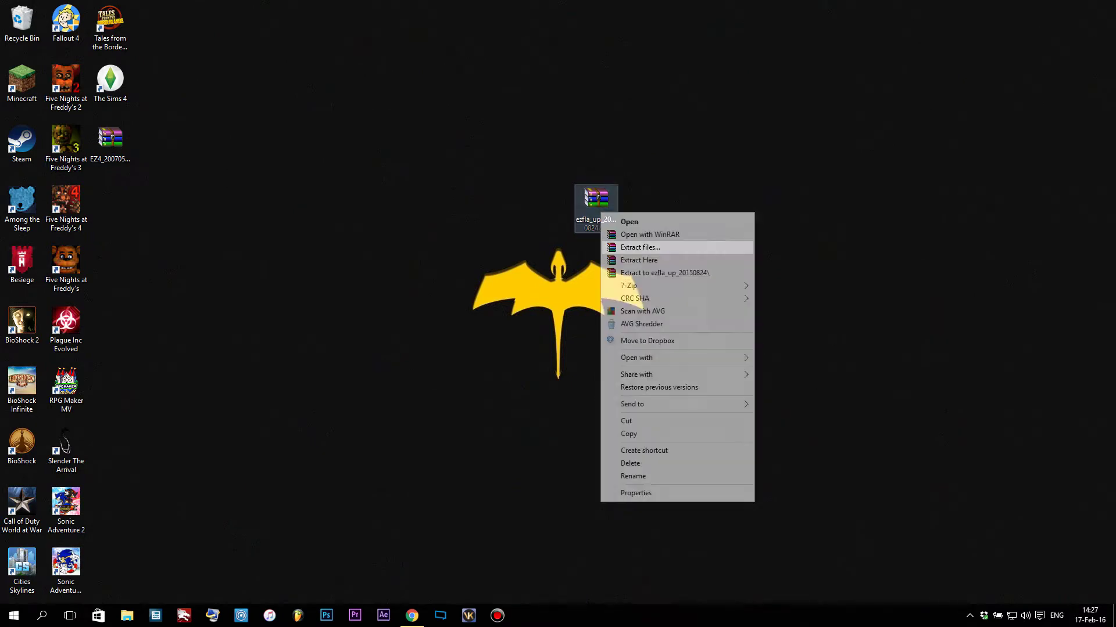
{"action": "left_click", "coordinate": [639, 247]}
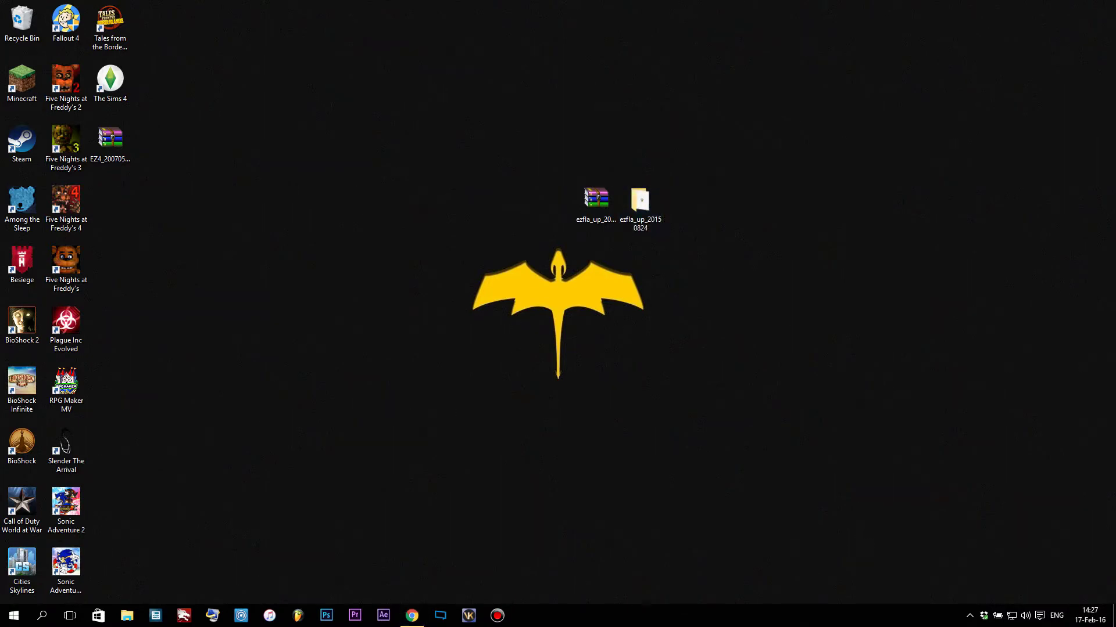
Place EZ4_20070521.zip below the first archive, extract it to a Desktop folder named EZ4_20070521, and put that folder beside it
{"action": "left_click_drag", "start_coordinate": [110, 142], "coordinate": [596, 261]}
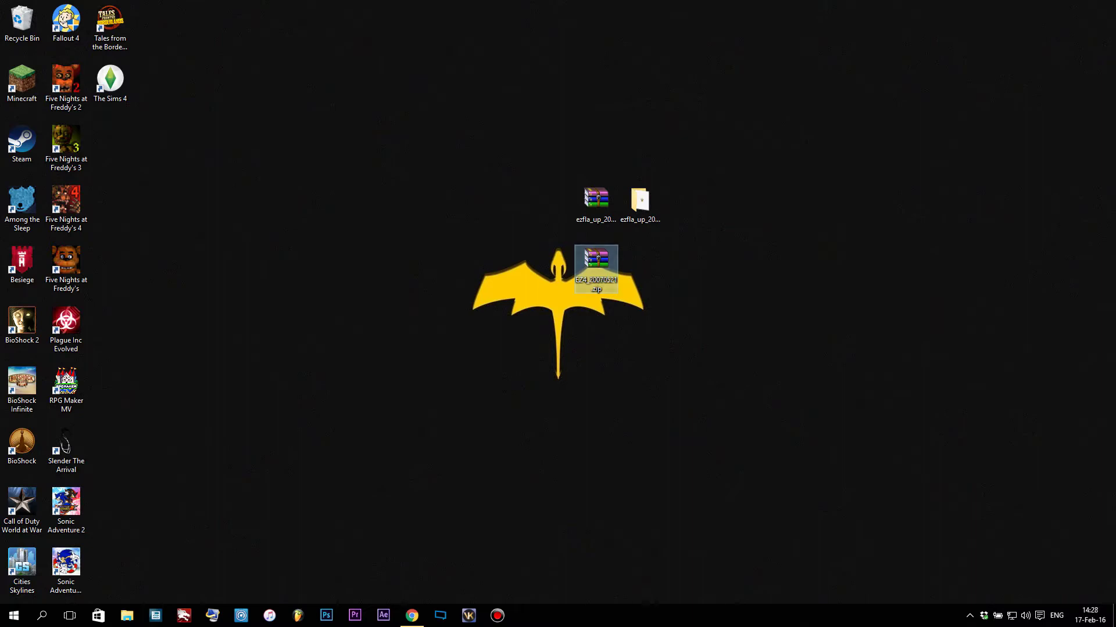
{"action": "right_click", "coordinate": [604, 269]}
{"action": "left_click", "coordinate": [630, 304]}
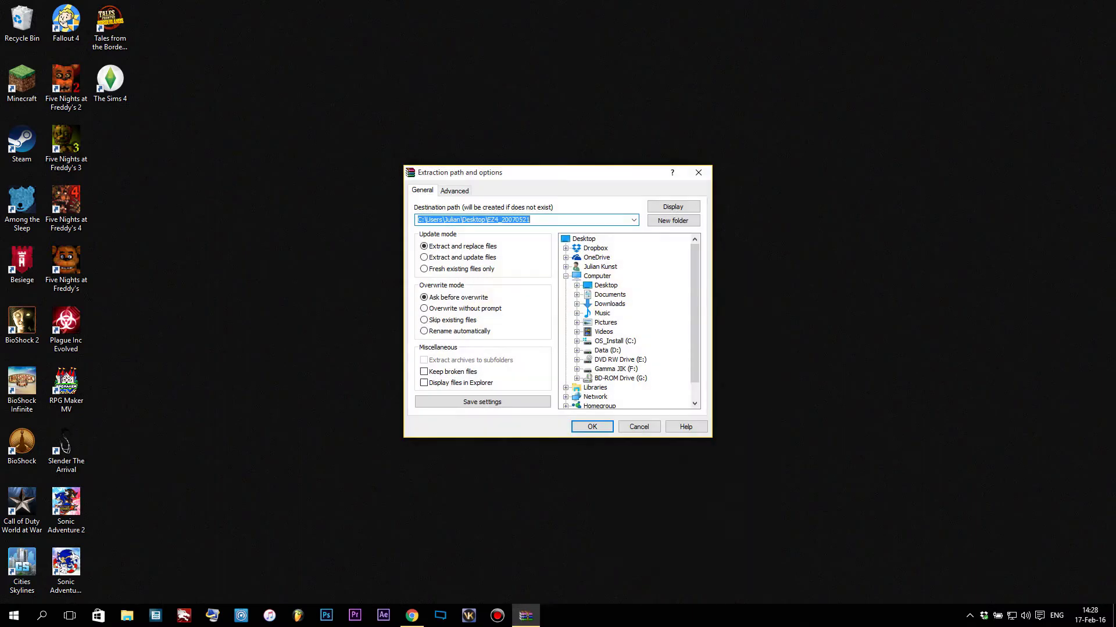
{"action": "left_click", "coordinate": [592, 426]}
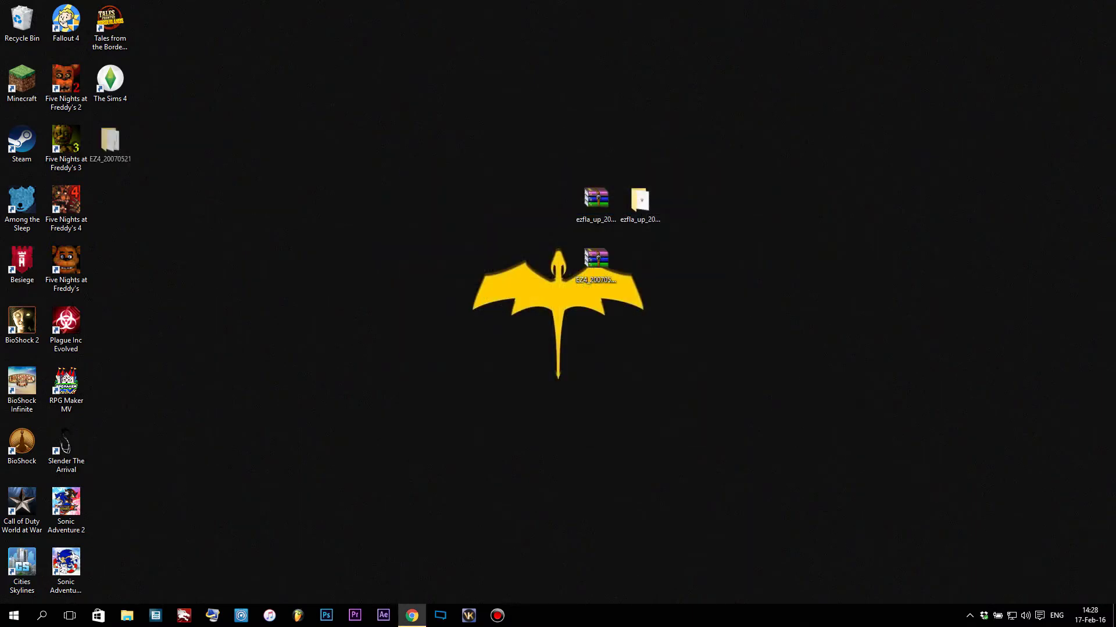
{"action": "left_click_drag", "start_coordinate": [110, 142], "coordinate": [645, 263]}
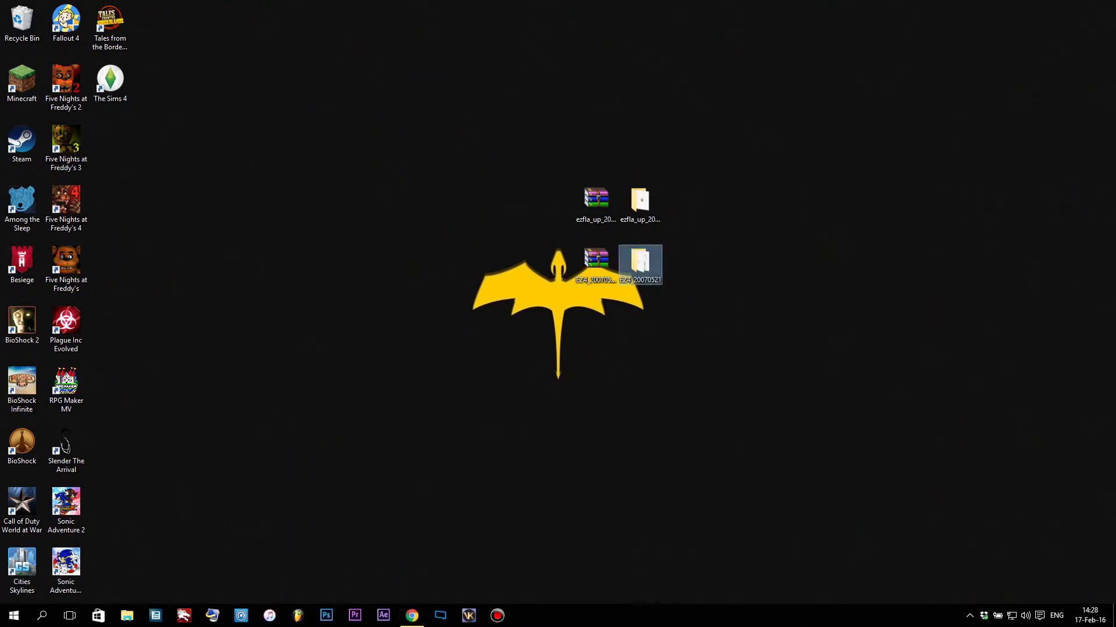
Inspect the contents of the extracted ezfla_up_20150824 and EZ4_20070521 folders, and close all folder windows
{"action": "double_click", "coordinate": [639, 203]}
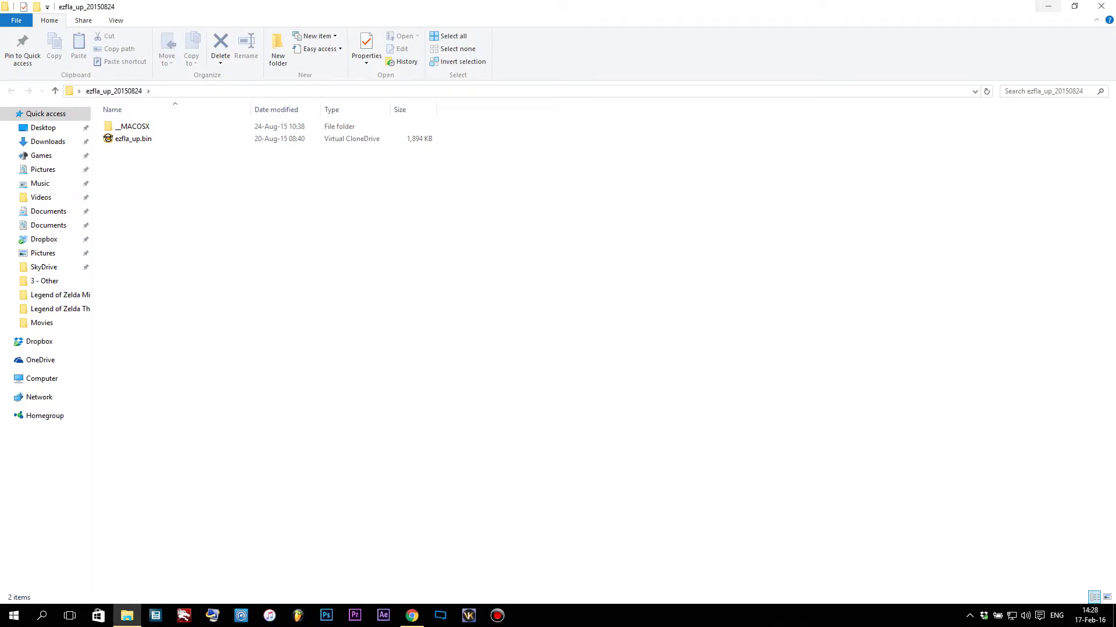
{"action": "left_click", "coordinate": [1048, 6]}
{"action": "double_click", "coordinate": [640, 262]}
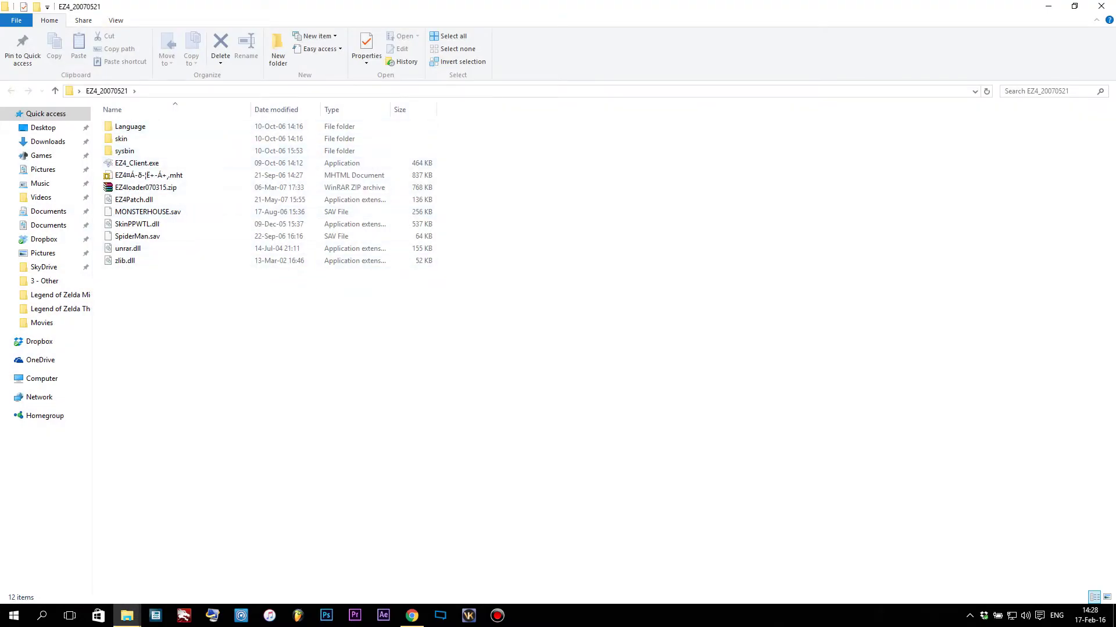
{"action": "left_click", "coordinate": [1047, 6]}
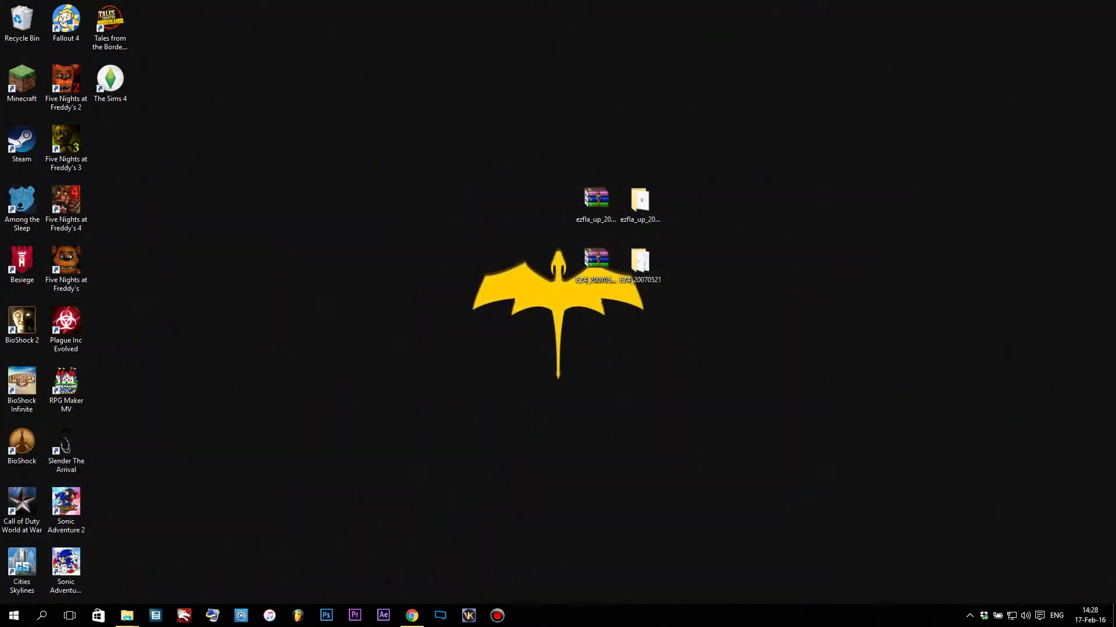
{"action": "right_click", "coordinate": [127, 615]}
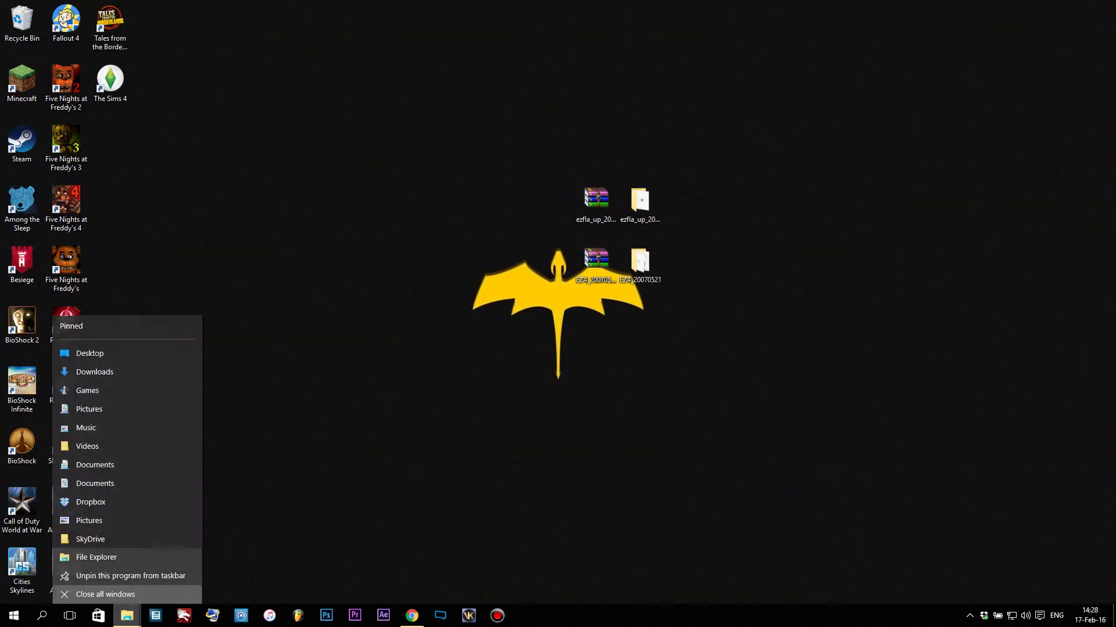
{"action": "left_click", "coordinate": [127, 594]}
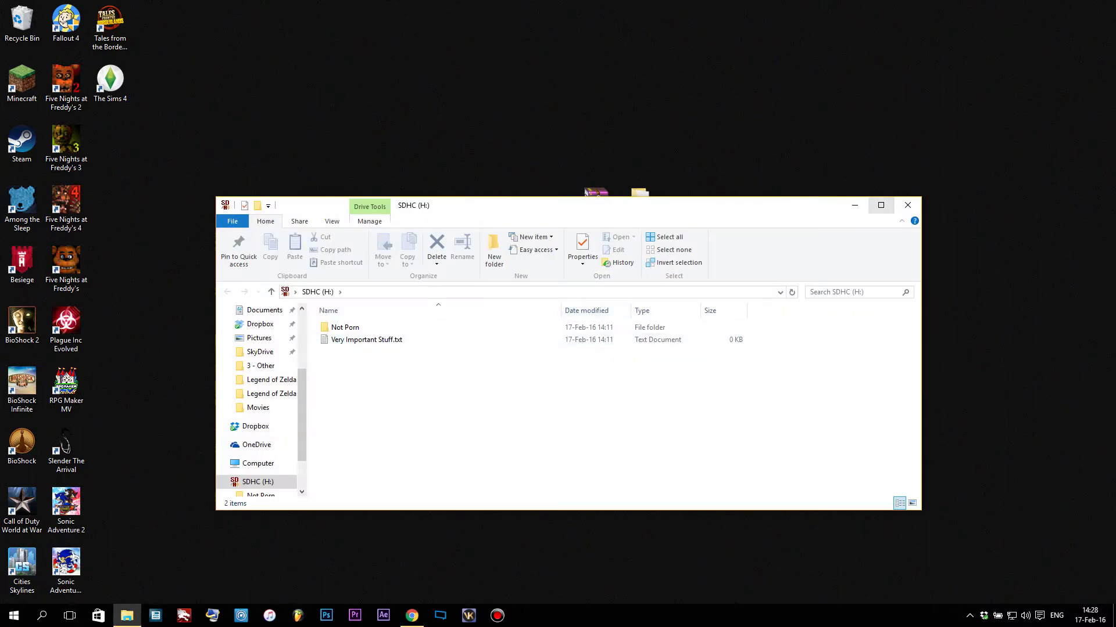
Bring up the format settings for the SDHC (H:) card and choose FAT as its file system
{"action": "left_click", "coordinate": [880, 205]}
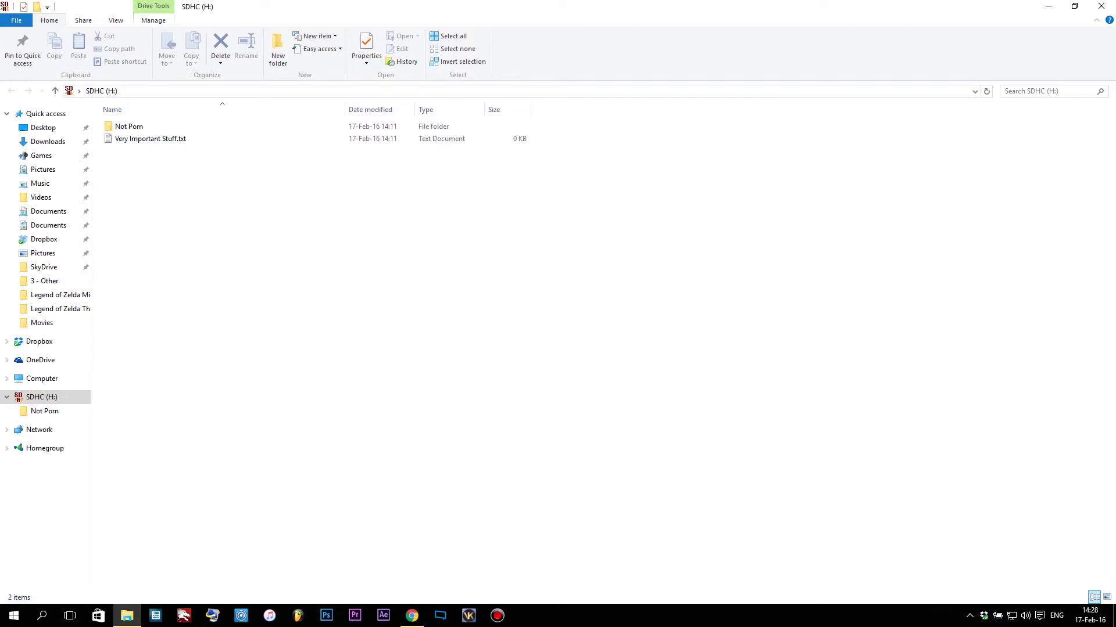
{"action": "left_click", "coordinate": [42, 378]}
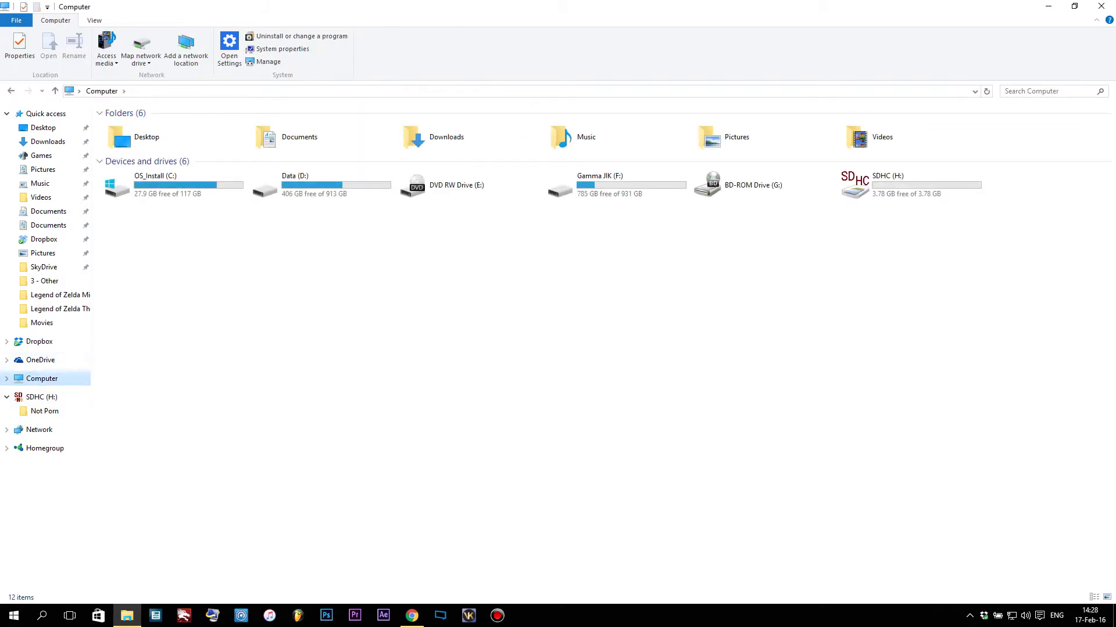
{"action": "right_click", "coordinate": [933, 186]}
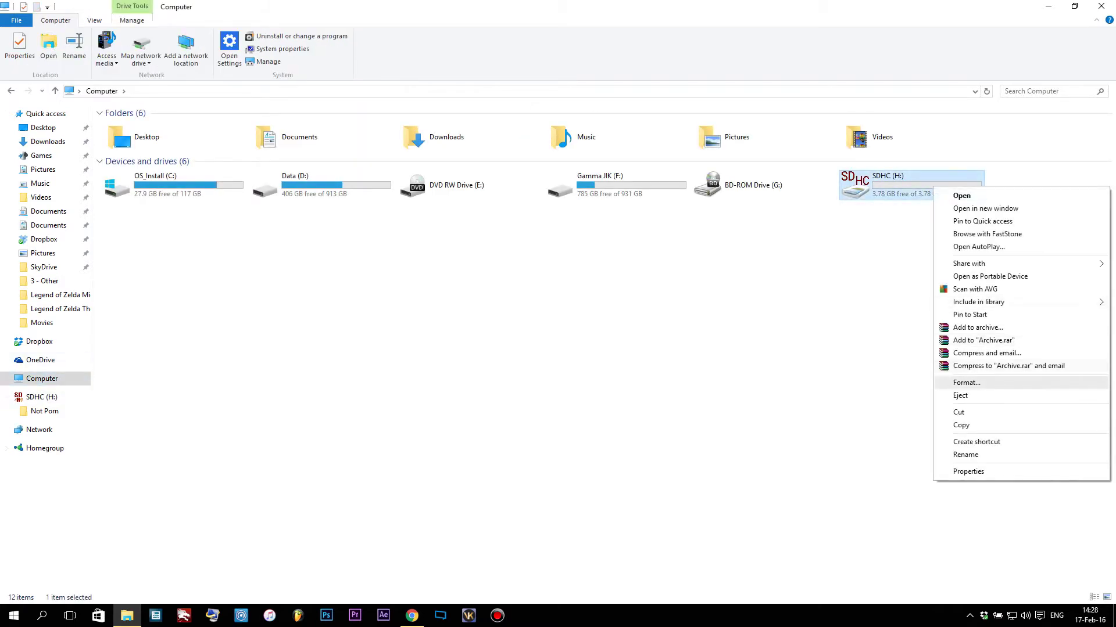
{"action": "left_click", "coordinate": [966, 382]}
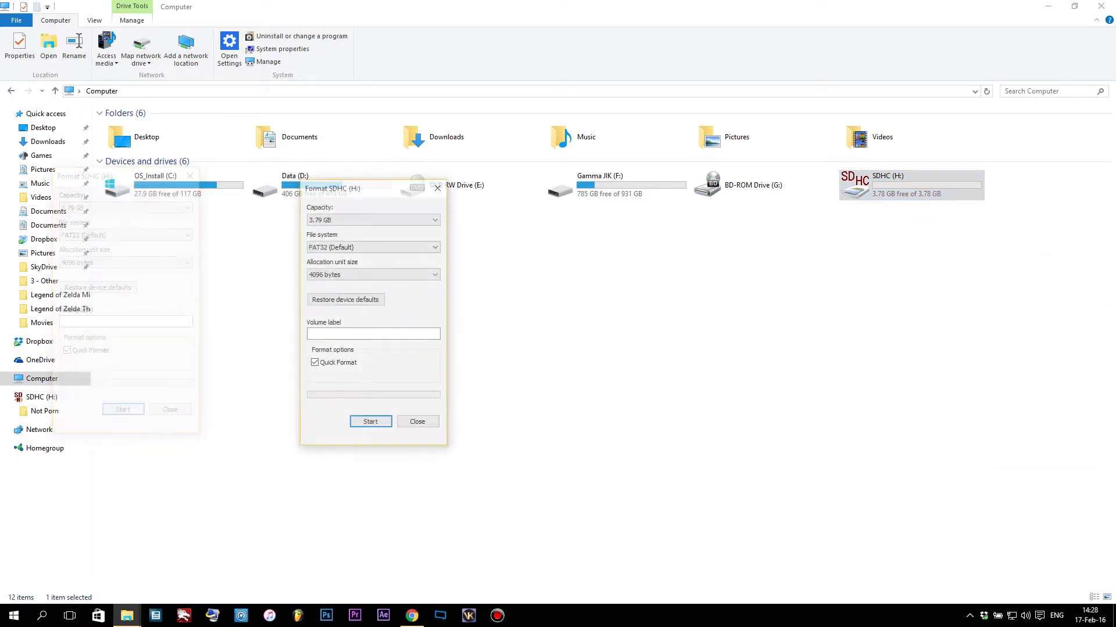
{"action": "left_click_drag", "start_coordinate": [363, 188], "coordinate": [547, 160]}
{"action": "left_click", "coordinate": [556, 219]}
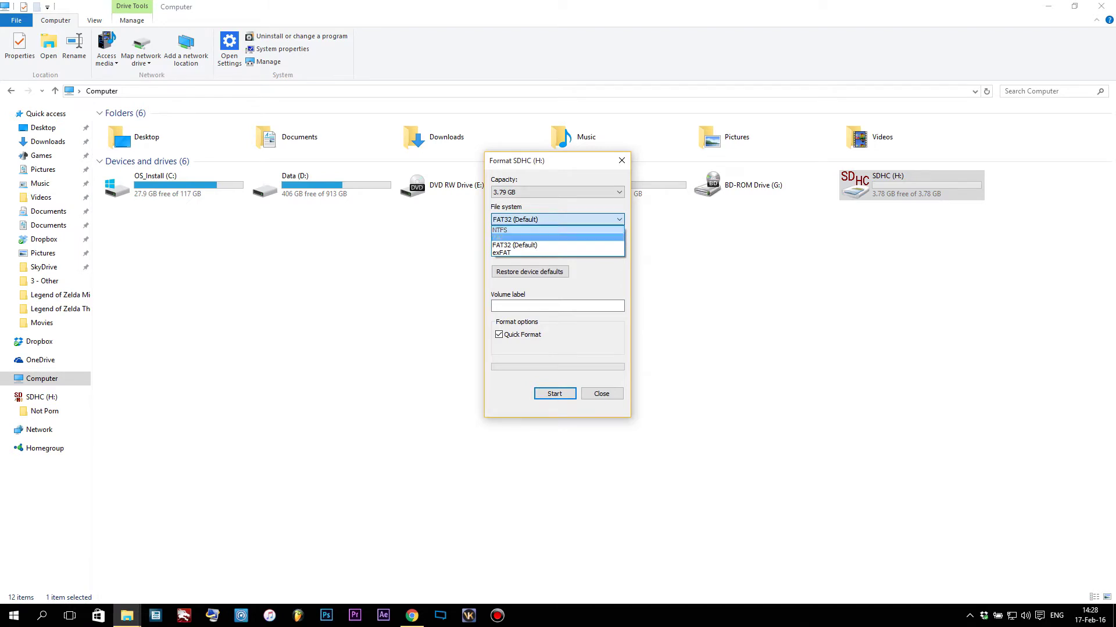
{"action": "left_click", "coordinate": [556, 237]}
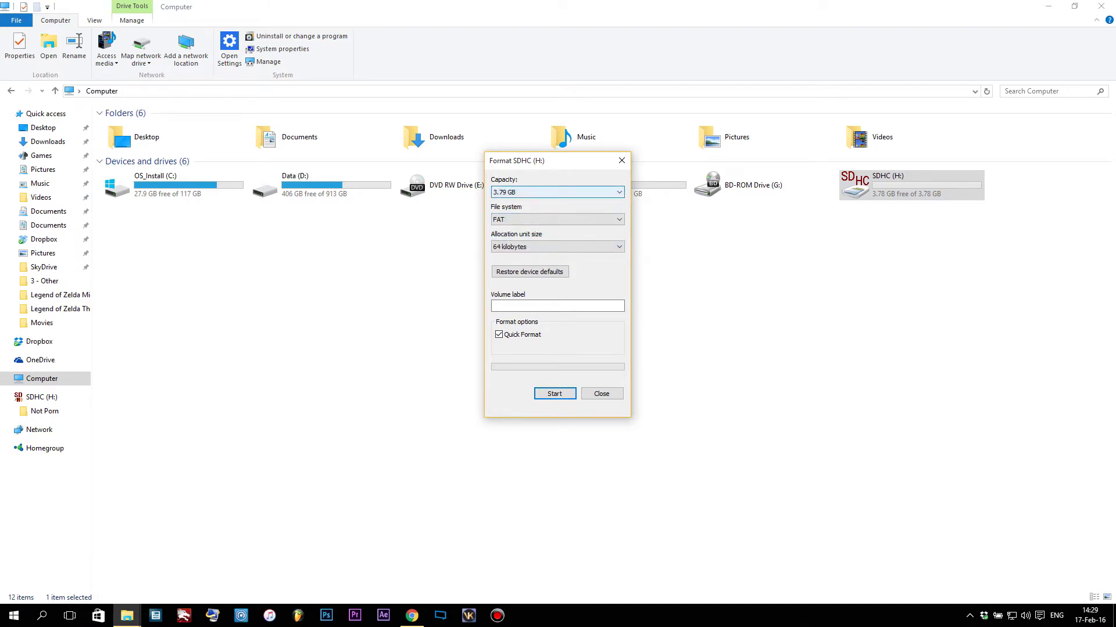
{"action": "left_click", "coordinate": [557, 219]}
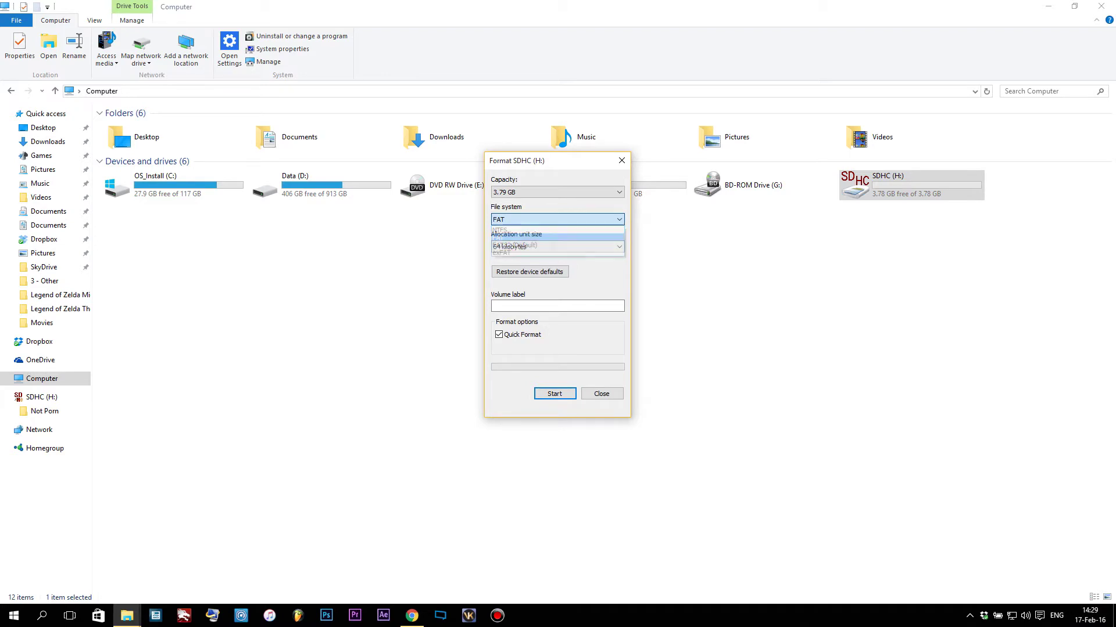
{"action": "left_click", "coordinate": [498, 237]}
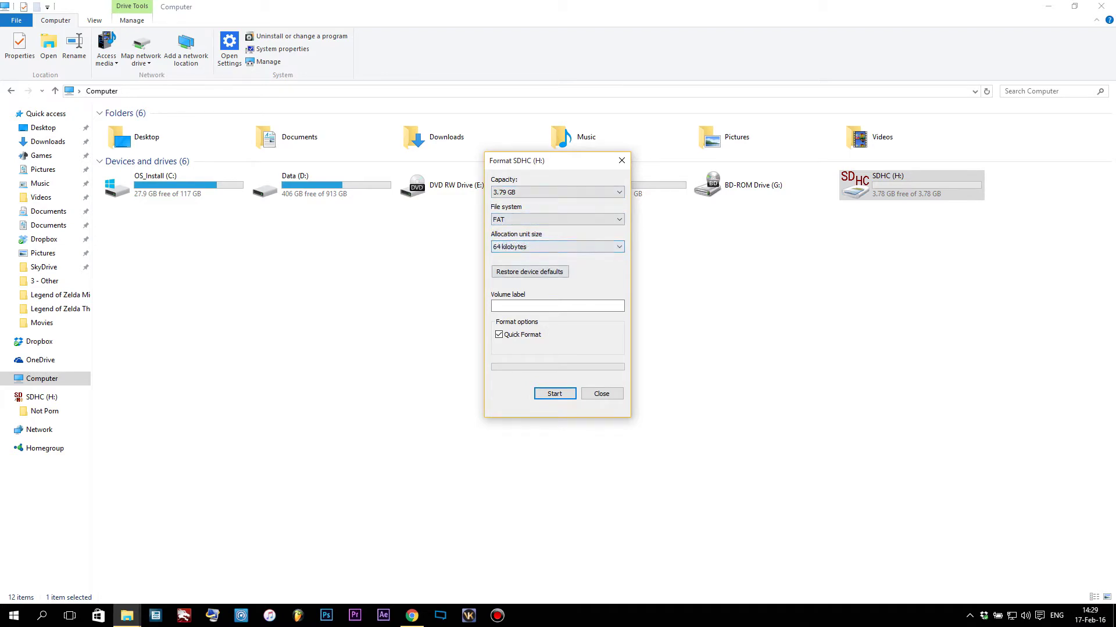
Label the SDHC (H:) card EZ Flash 4, quick-format it, and dismiss the format dialog and the Computer window
{"action": "left_click", "coordinate": [494, 306]}
{"action": "type", "text": "EZ Flash 4"}
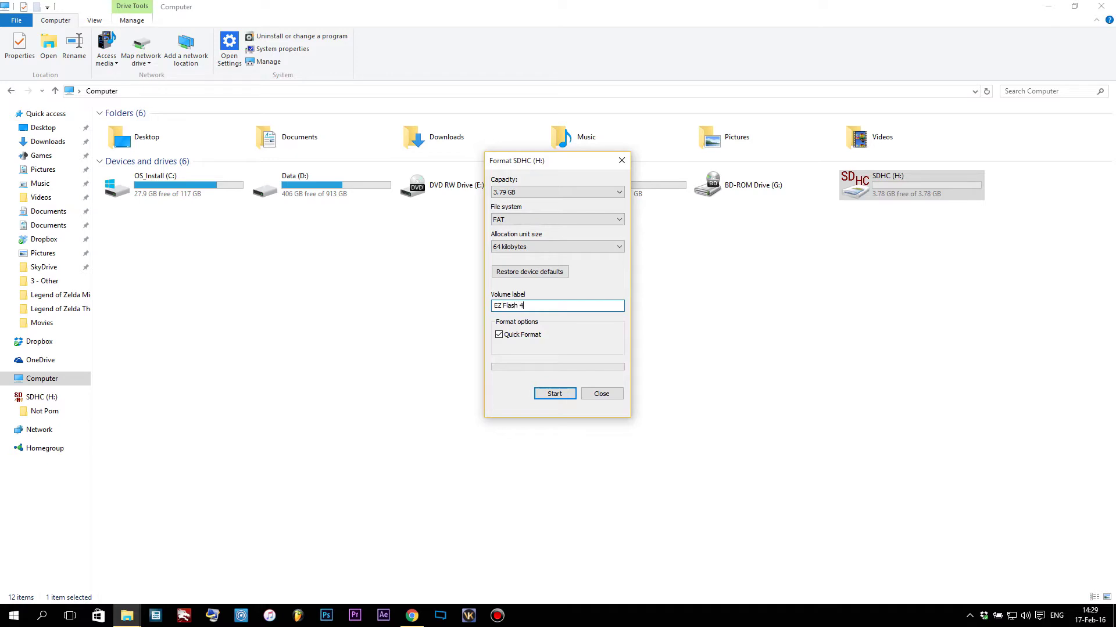
{"action": "key", "text": "Return"}
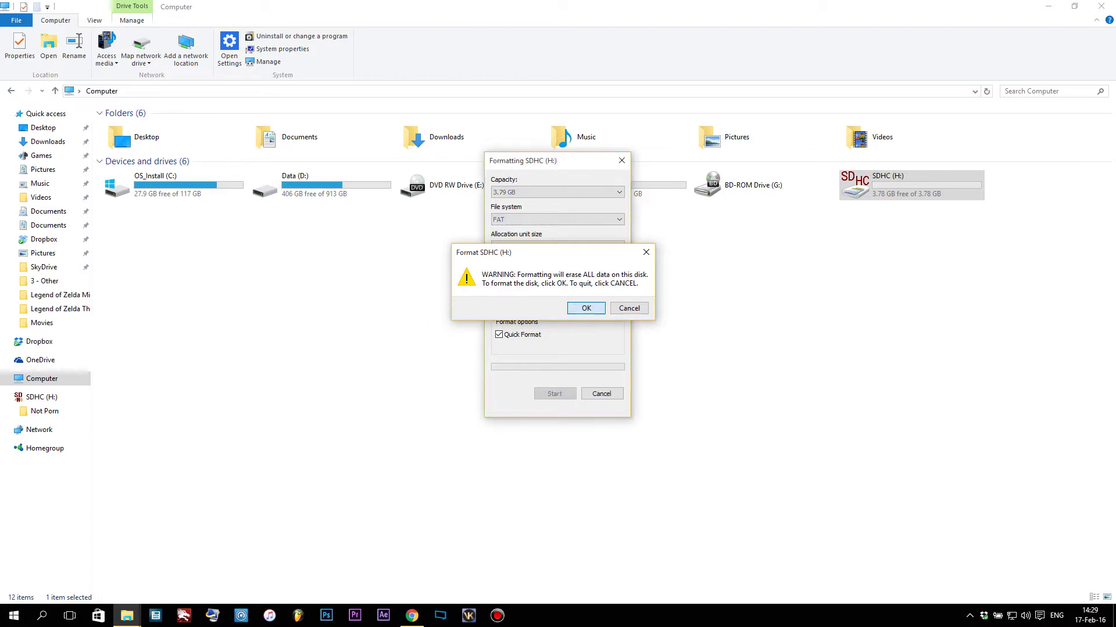
{"action": "key", "text": "Return"}
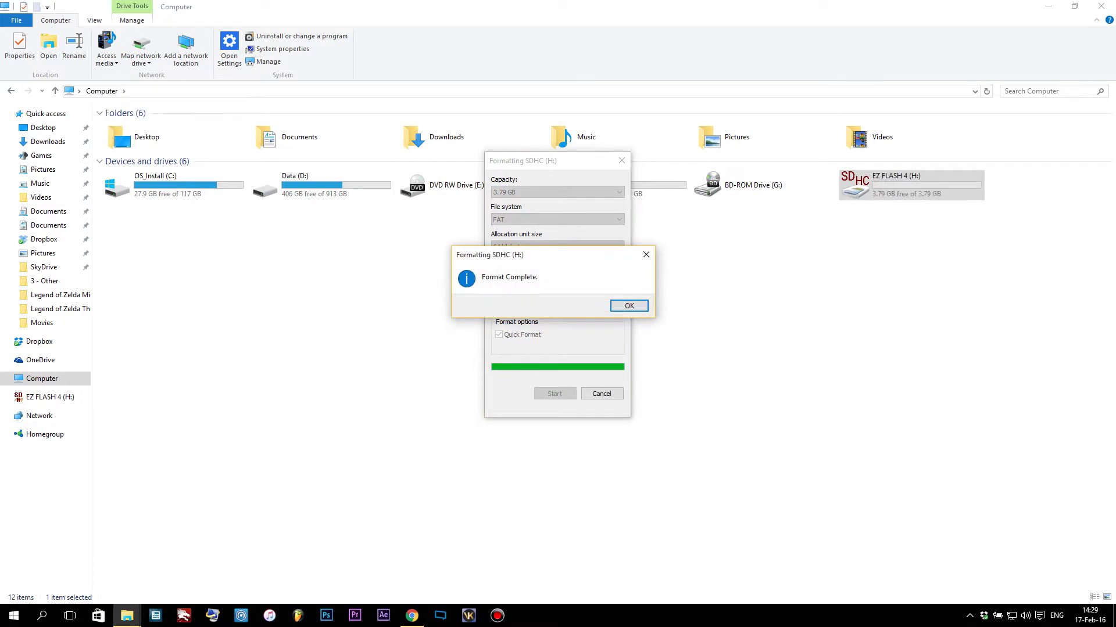
{"action": "key", "text": "Return"}
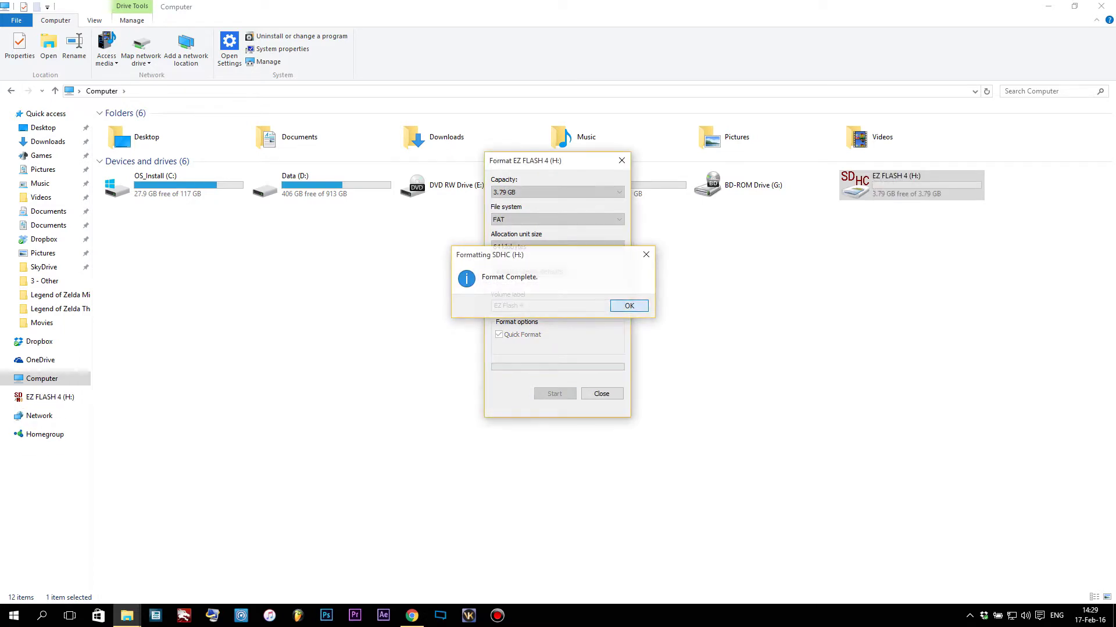
{"action": "left_click", "coordinate": [601, 394]}
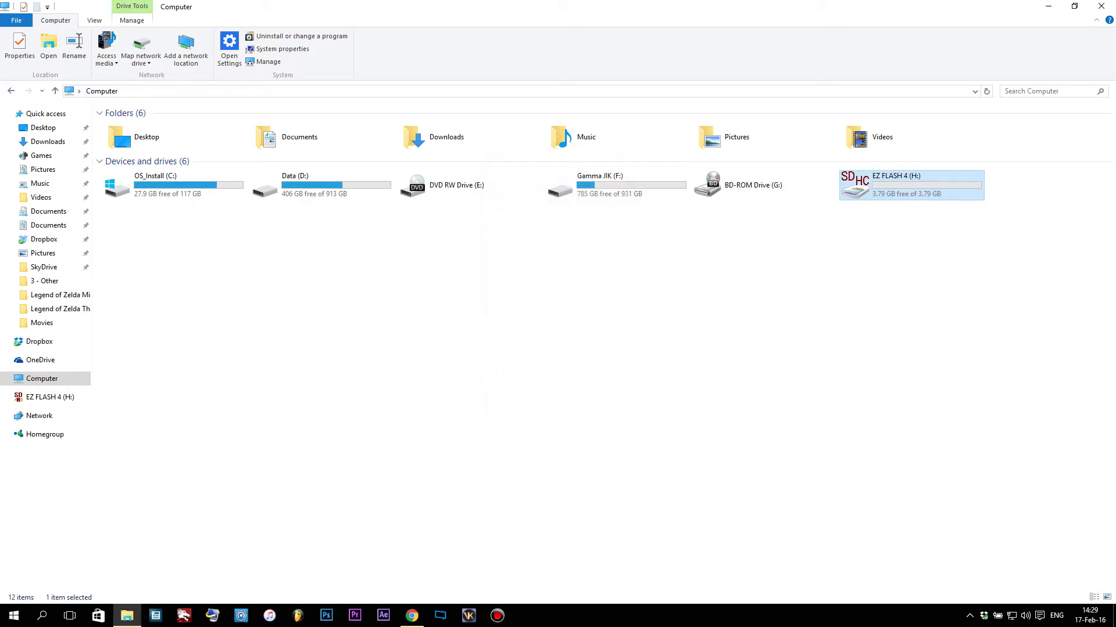
{"action": "left_click", "coordinate": [1048, 5]}
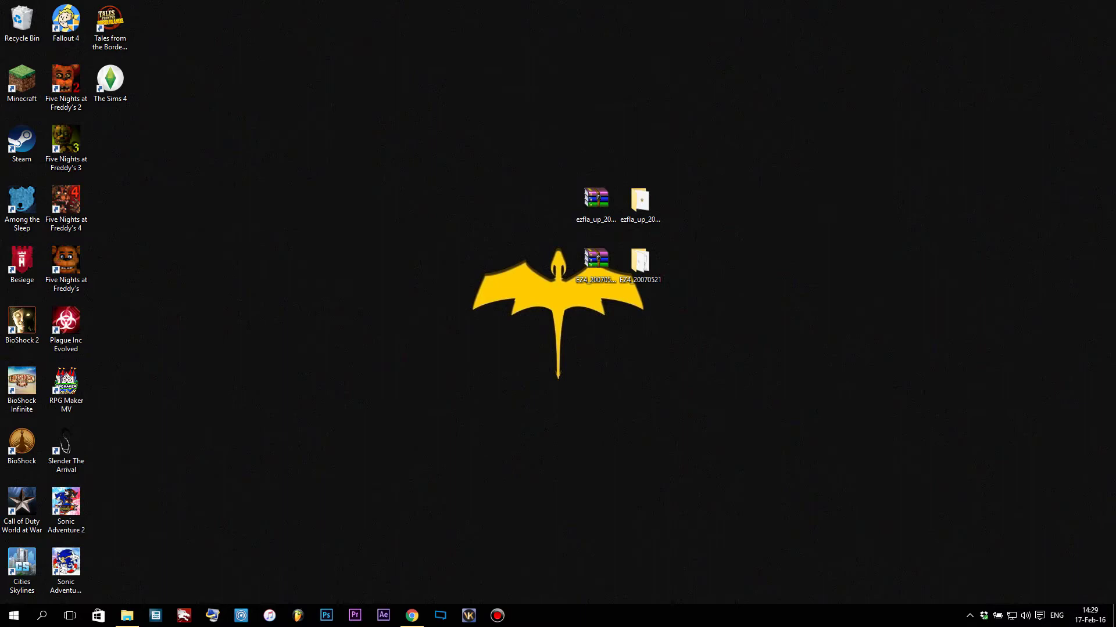
Copy ezfla_up.bin from the desktop folder ezfla_up_20150824 to the root of EZ FLASH 4 (H:), and close the window
{"action": "double_click", "coordinate": [639, 200]}
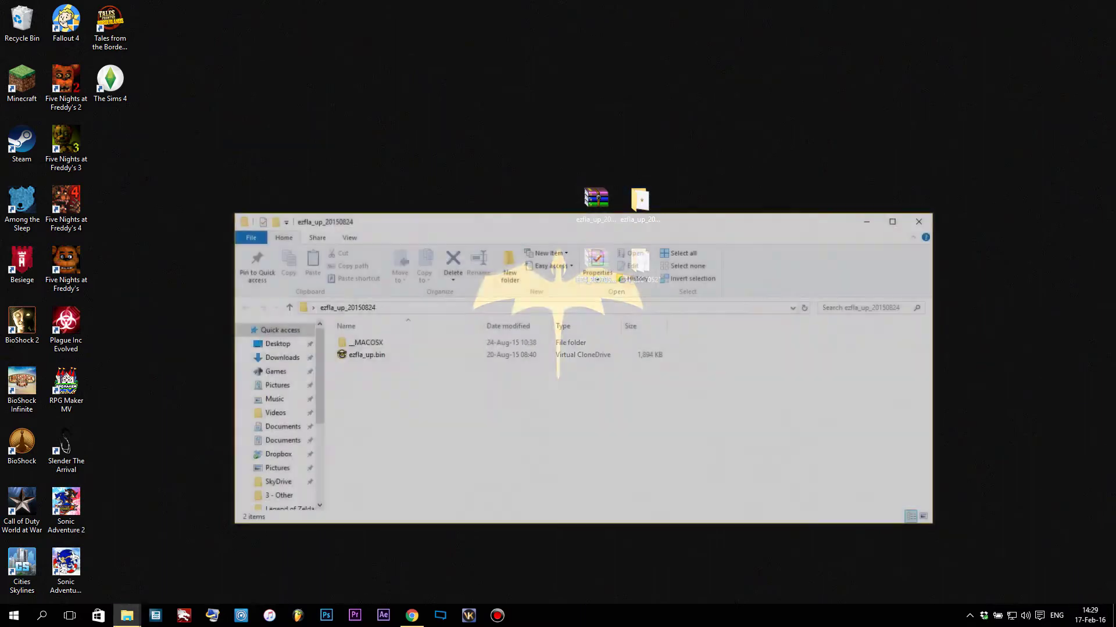
{"action": "left_click", "coordinate": [896, 220]}
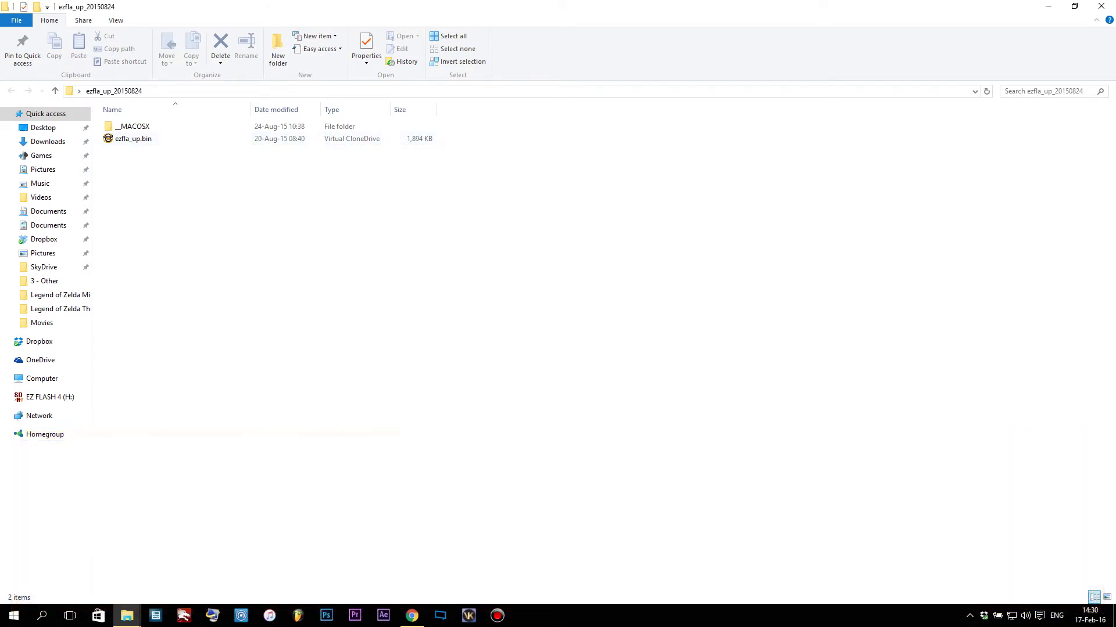
{"action": "left_click", "coordinate": [134, 138]}
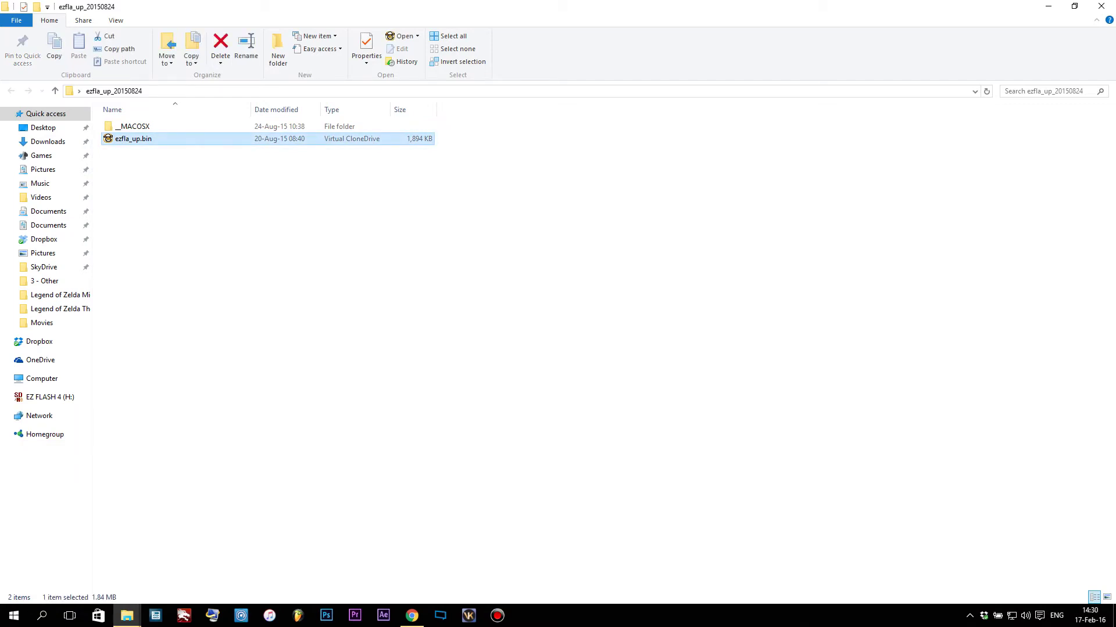
{"action": "right_click", "coordinate": [142, 140]}
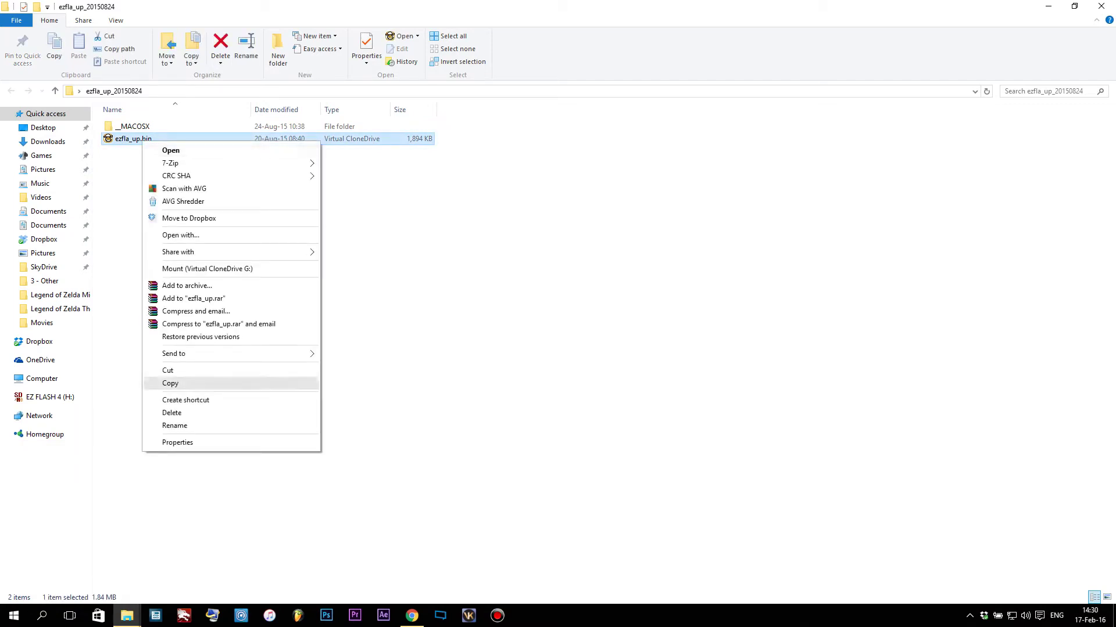
{"action": "left_click", "coordinate": [174, 383]}
{"action": "left_click", "coordinate": [50, 397]}
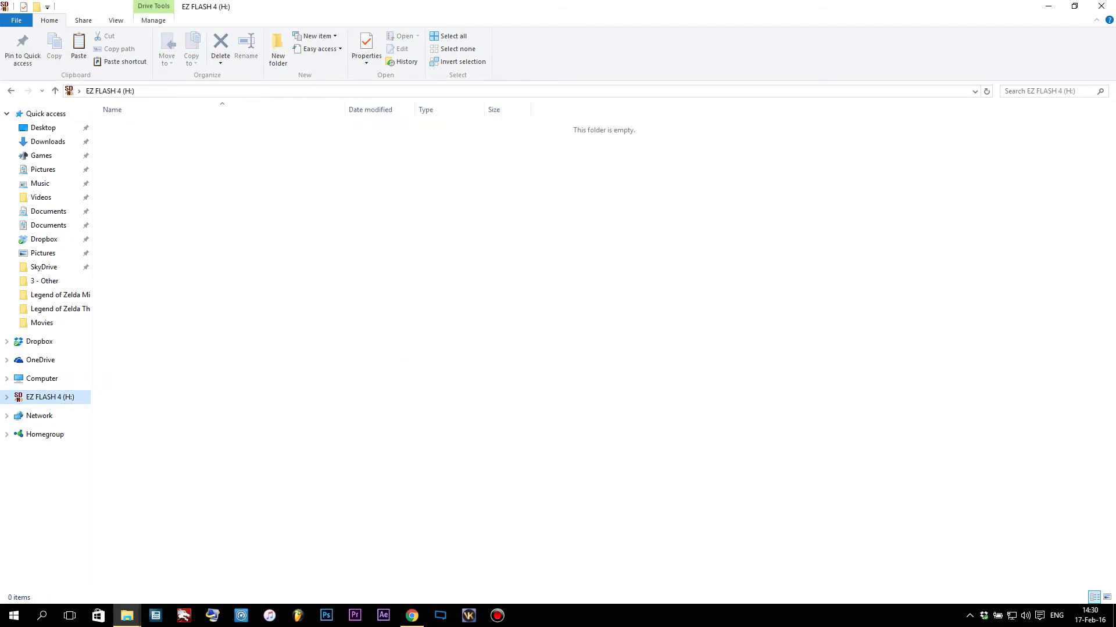
{"action": "right_click", "coordinate": [365, 203]}
{"action": "left_click", "coordinate": [390, 285]}
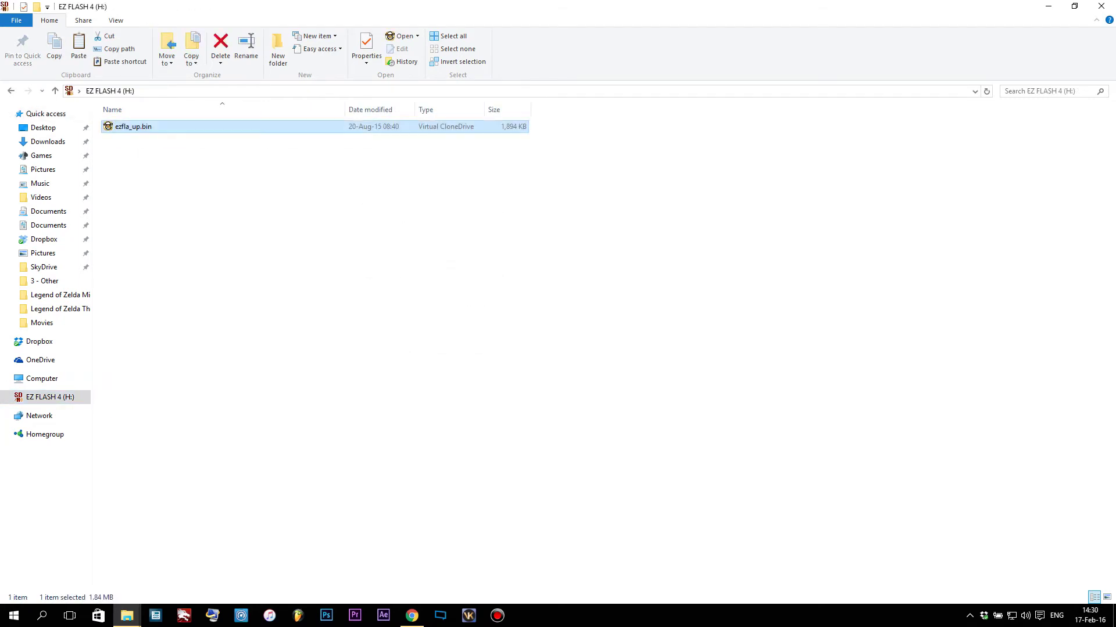
{"action": "left_click", "coordinate": [390, 285]}
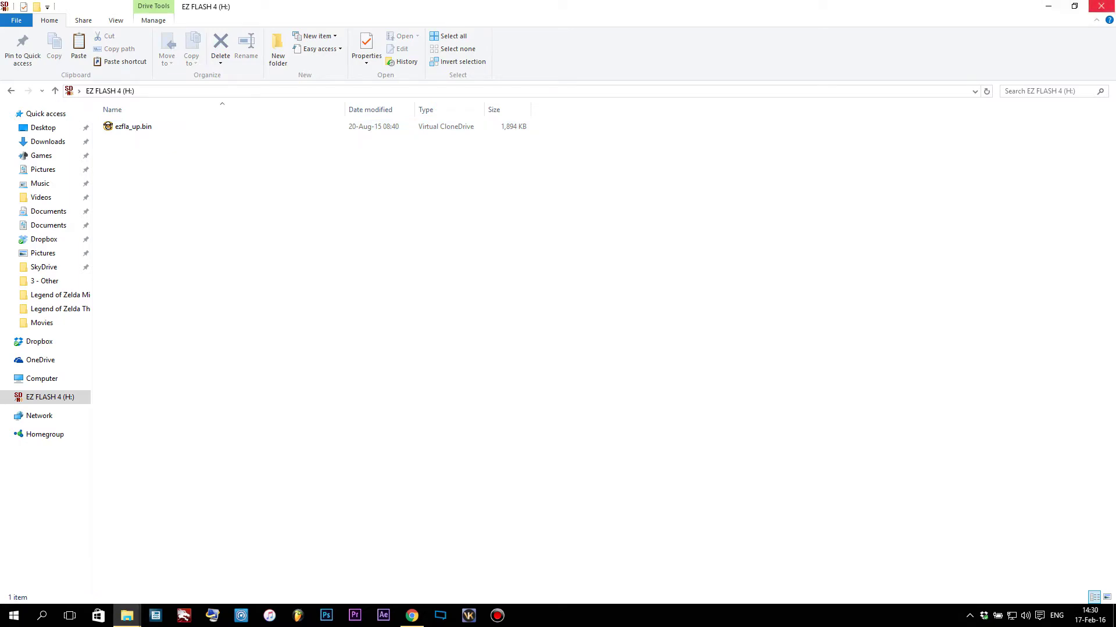
{"action": "left_click", "coordinate": [1101, 7]}
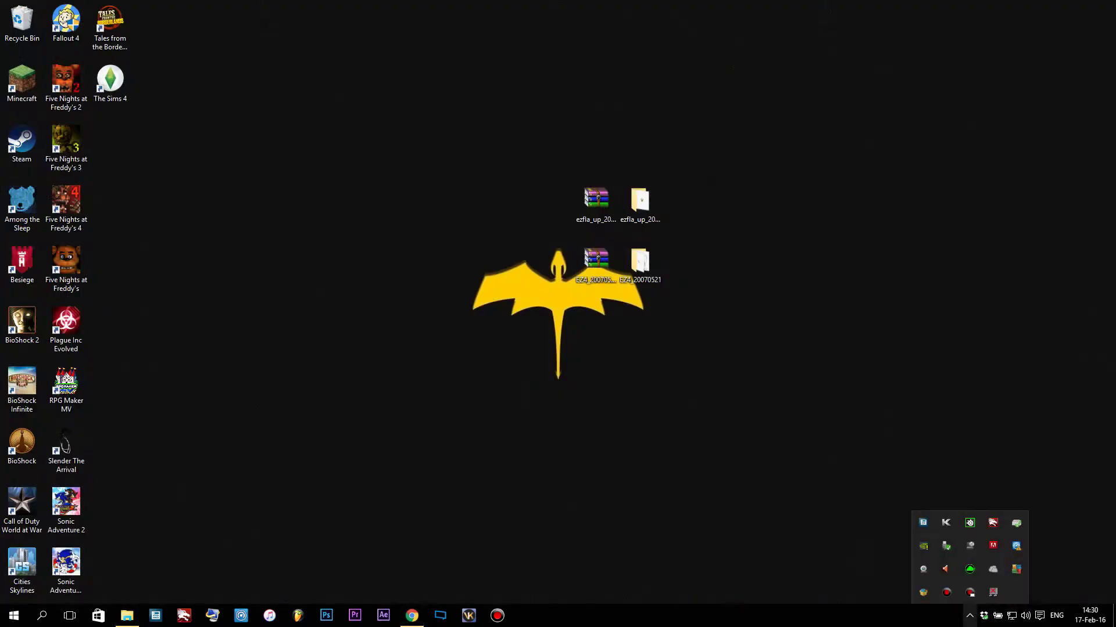
Safely eject the EZ FLASH 4 (H:) card from the computer
{"action": "left_click", "coordinate": [969, 616]}
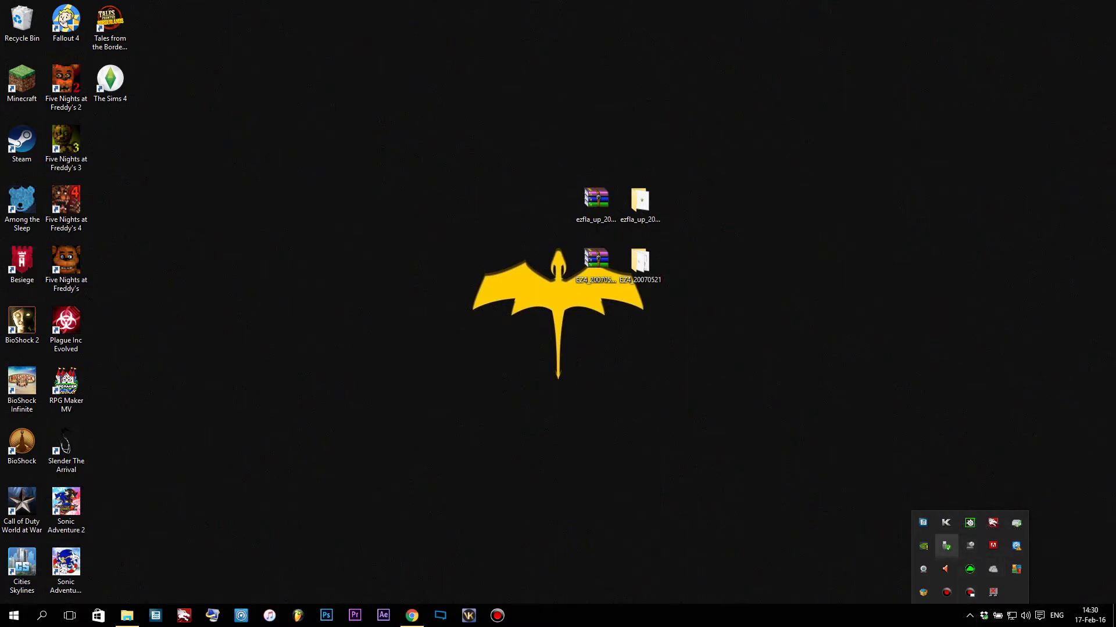
{"action": "left_click", "coordinate": [946, 546]}
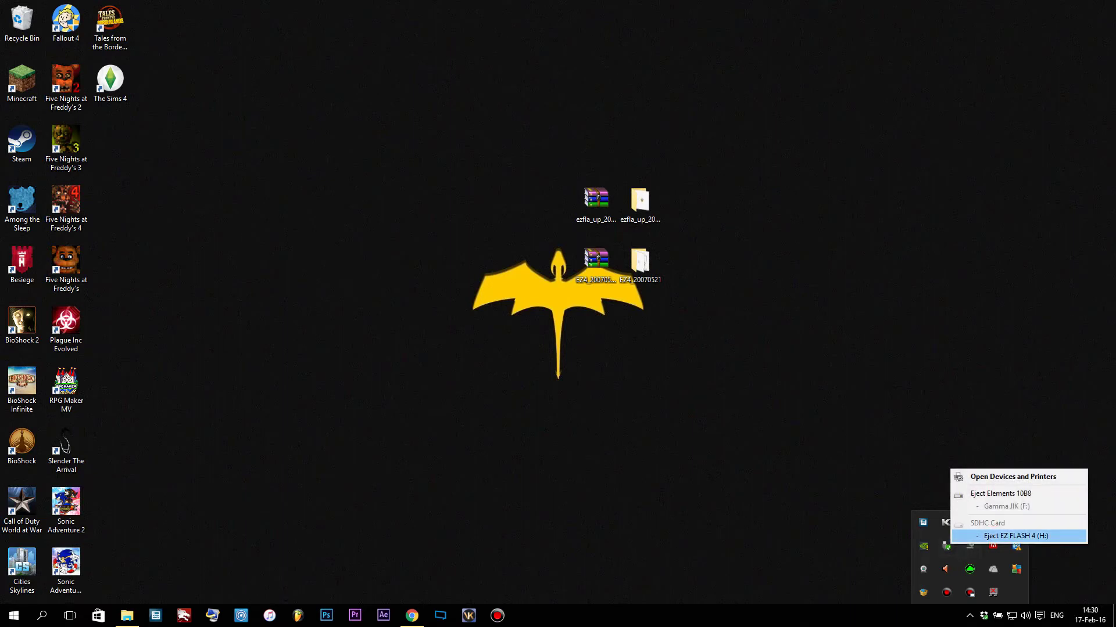
{"action": "left_click", "coordinate": [1016, 536]}
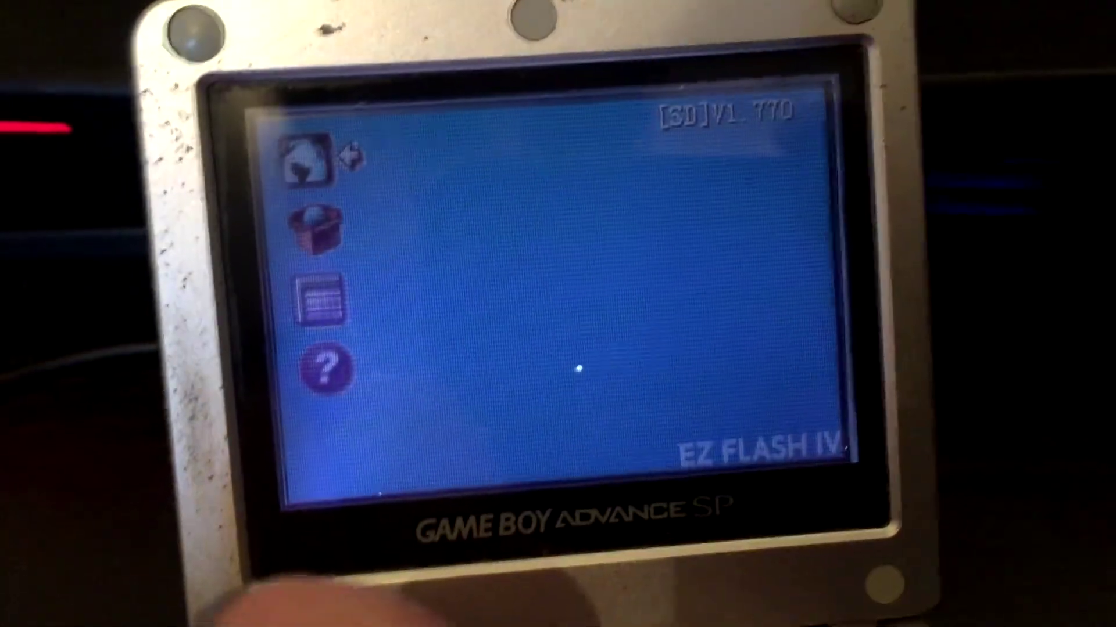
{"action": "key", "text": "Return"}
{"action": "key", "text": "Return"}
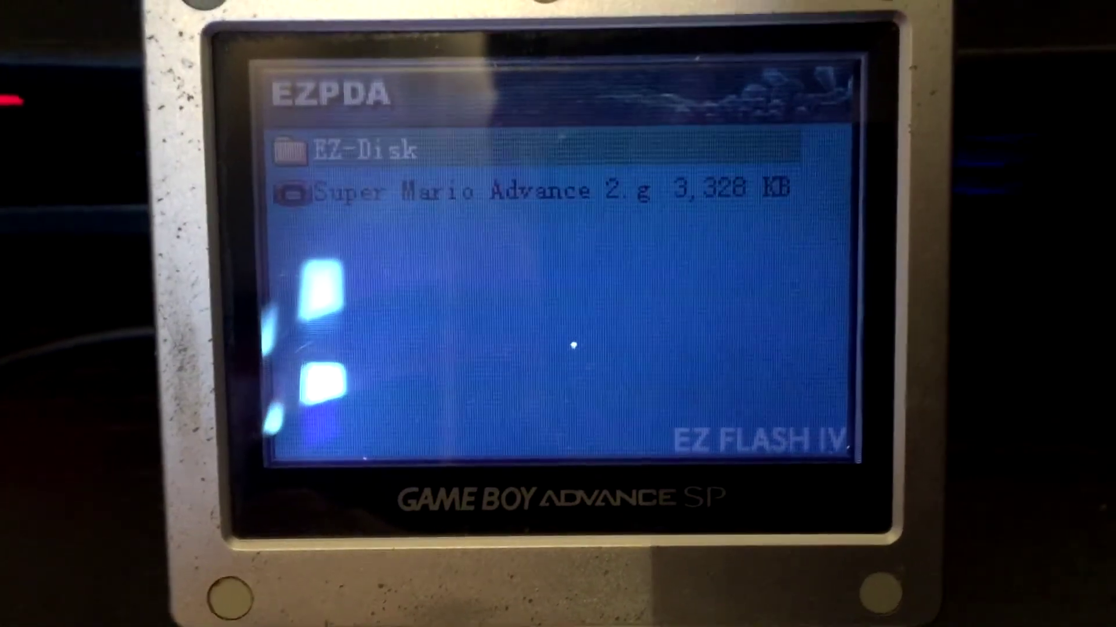
{"action": "key", "text": "Return"}
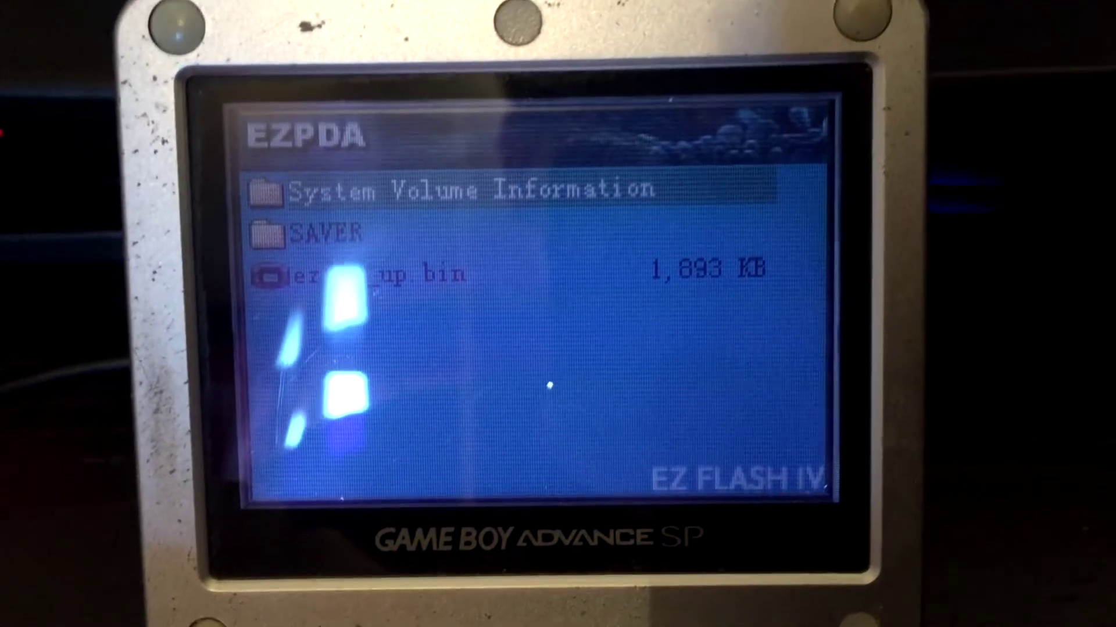
{"action": "key", "text": "Down"}
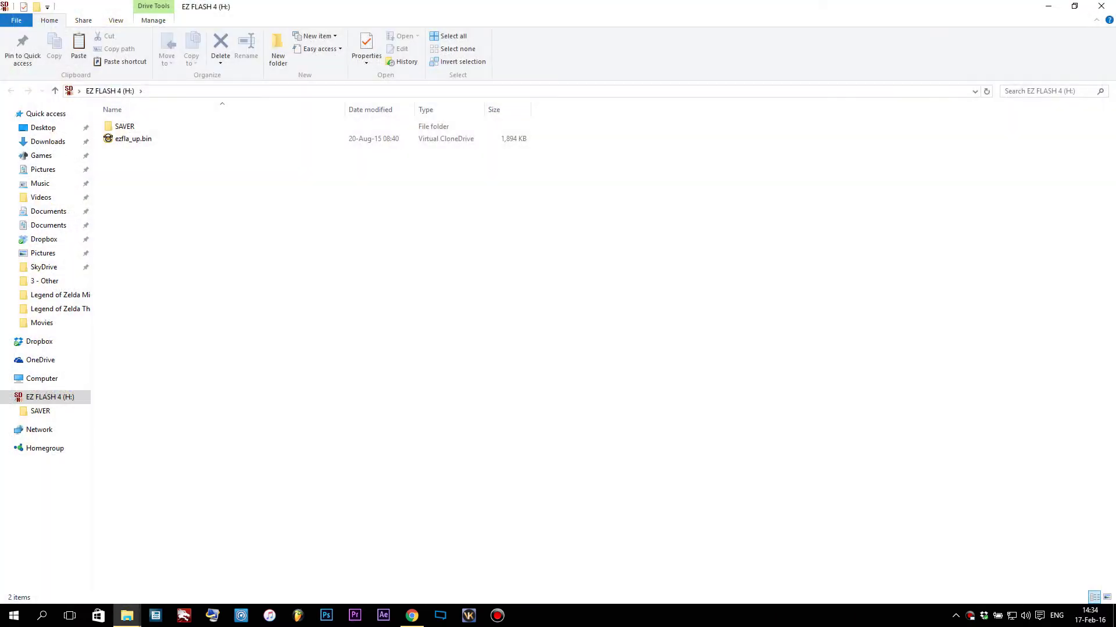
Check the contents of the card's SAVER folder, permanently delete SAVER and ezfla_up.bin from EZ FLASH 4 (H:), and minimize the window
{"action": "double_click", "coordinate": [125, 126]}
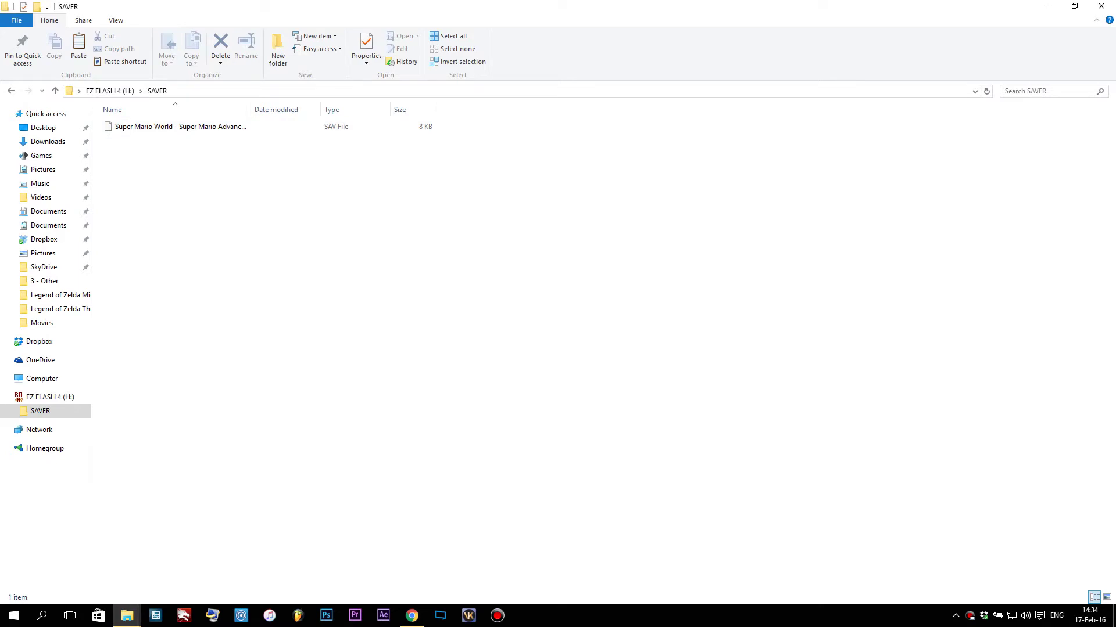
{"action": "key", "text": "BackSpace"}
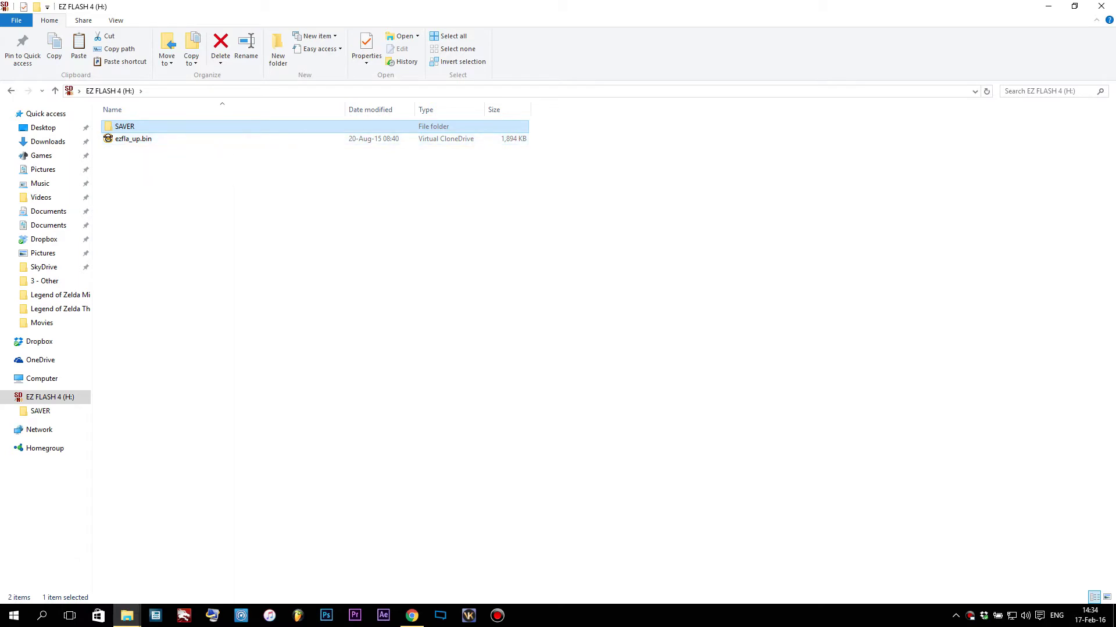
{"action": "double_click", "coordinate": [125, 126]}
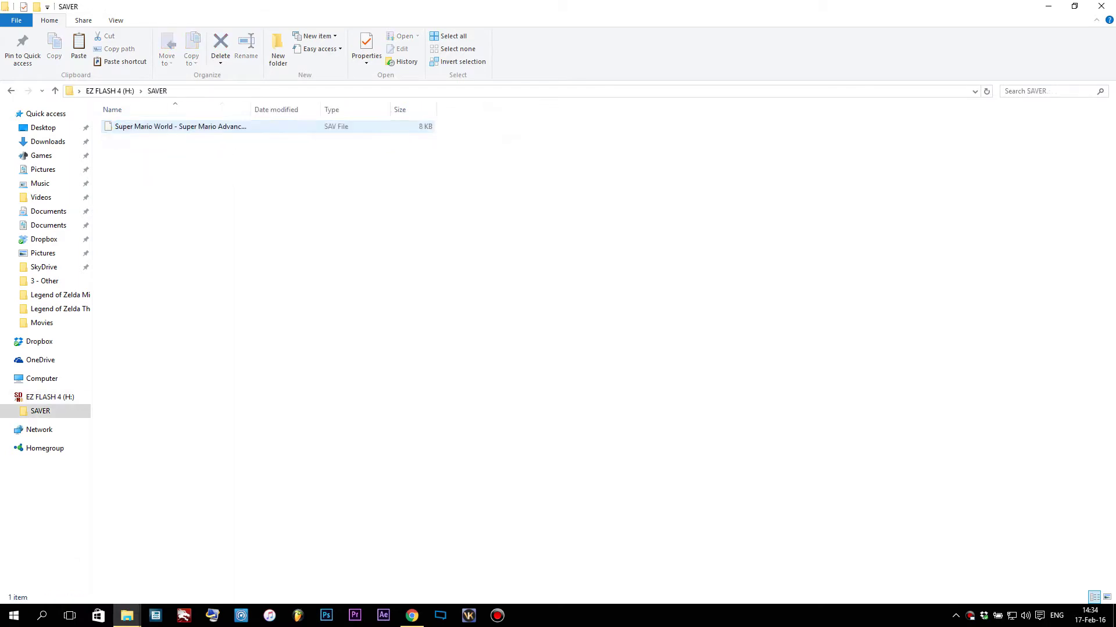
{"action": "left_click", "coordinate": [110, 91]}
{"action": "left_click_drag", "start_coordinate": [187, 199], "coordinate": [115, 135]}
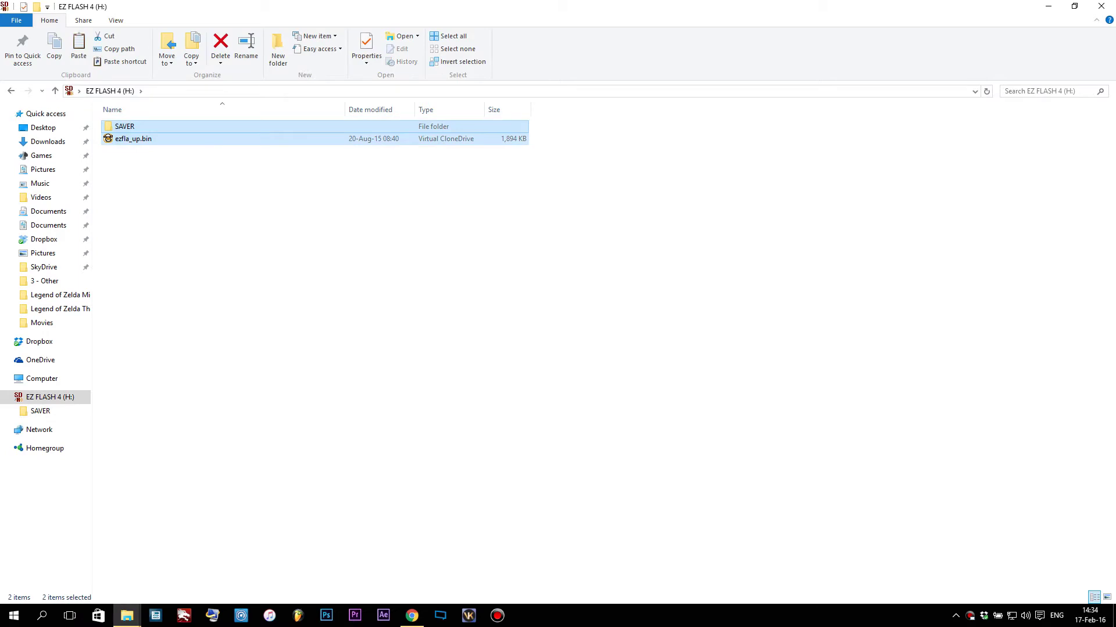
{"action": "key", "text": "Delete"}
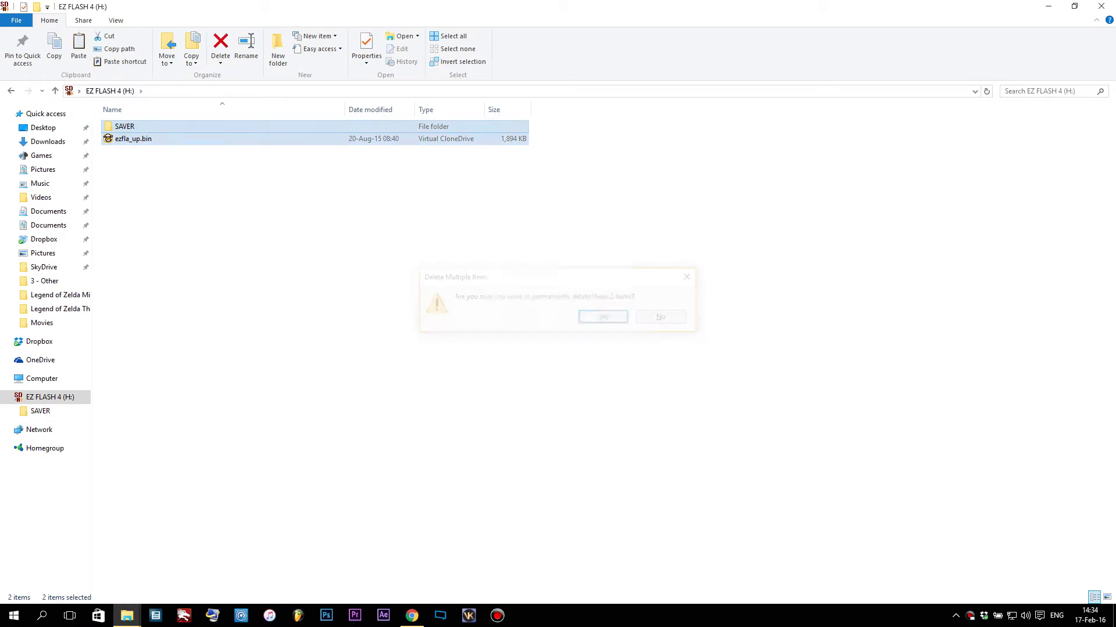
{"action": "key", "text": "Return"}
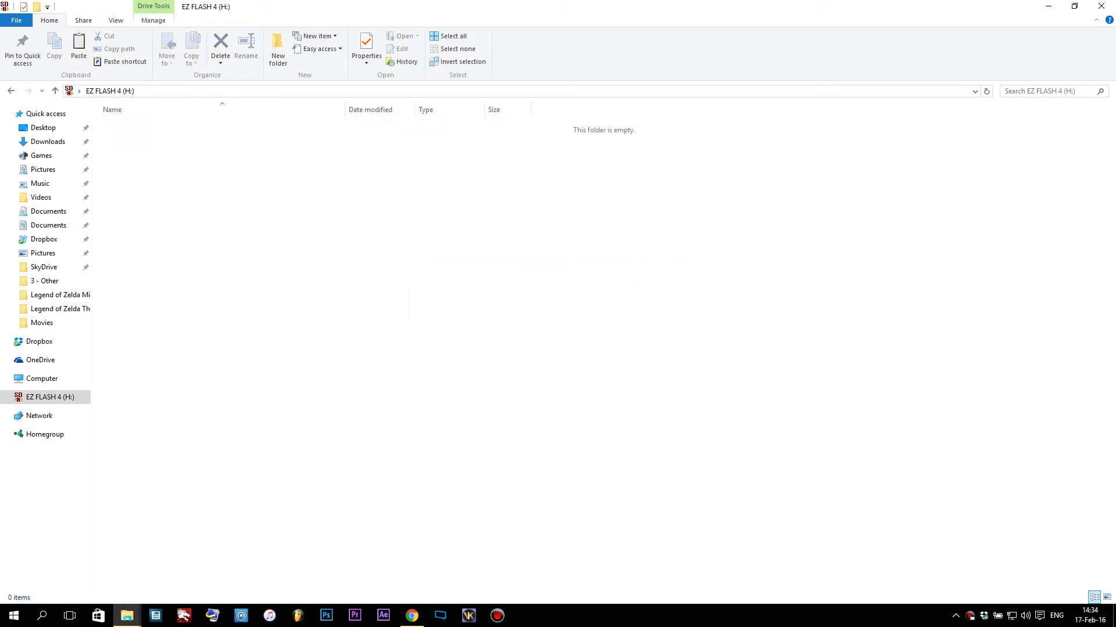
{"action": "left_click", "coordinate": [1048, 6]}
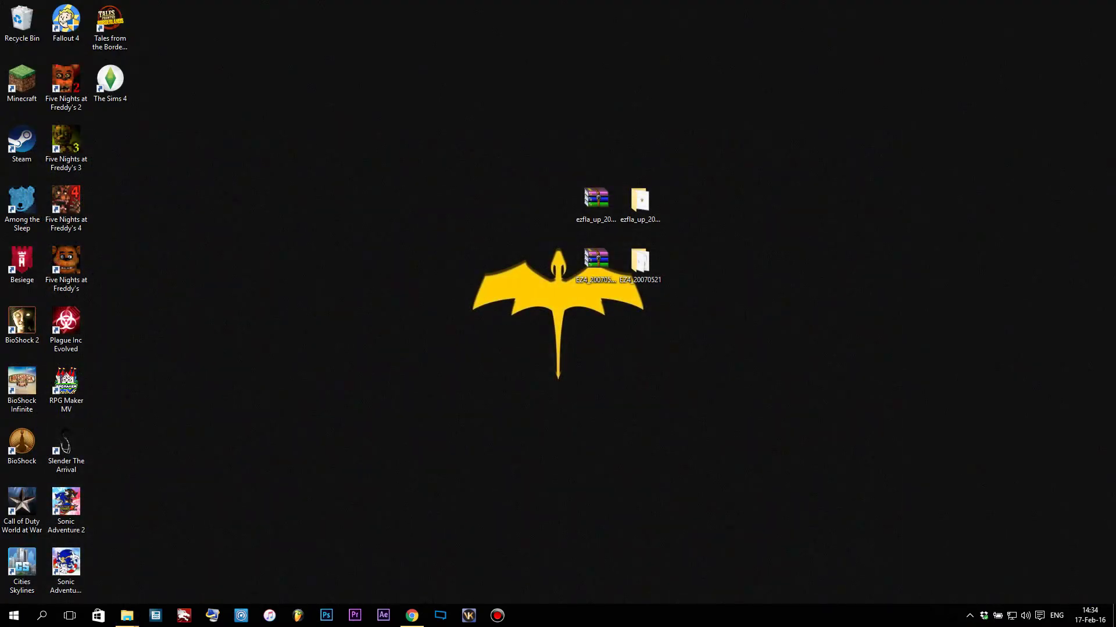
Open the Gameboy Advance folder inside Games on Data (D:) in a new File Explorer window and look through its game folders
{"action": "left_click", "coordinate": [14, 616]}
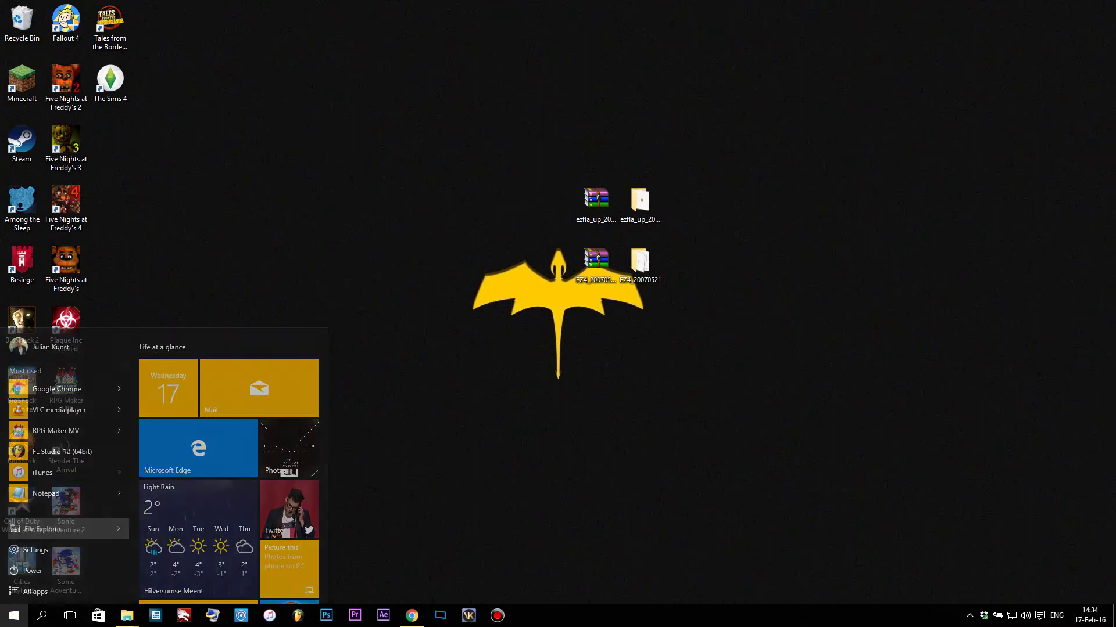
{"action": "left_click", "coordinate": [40, 529]}
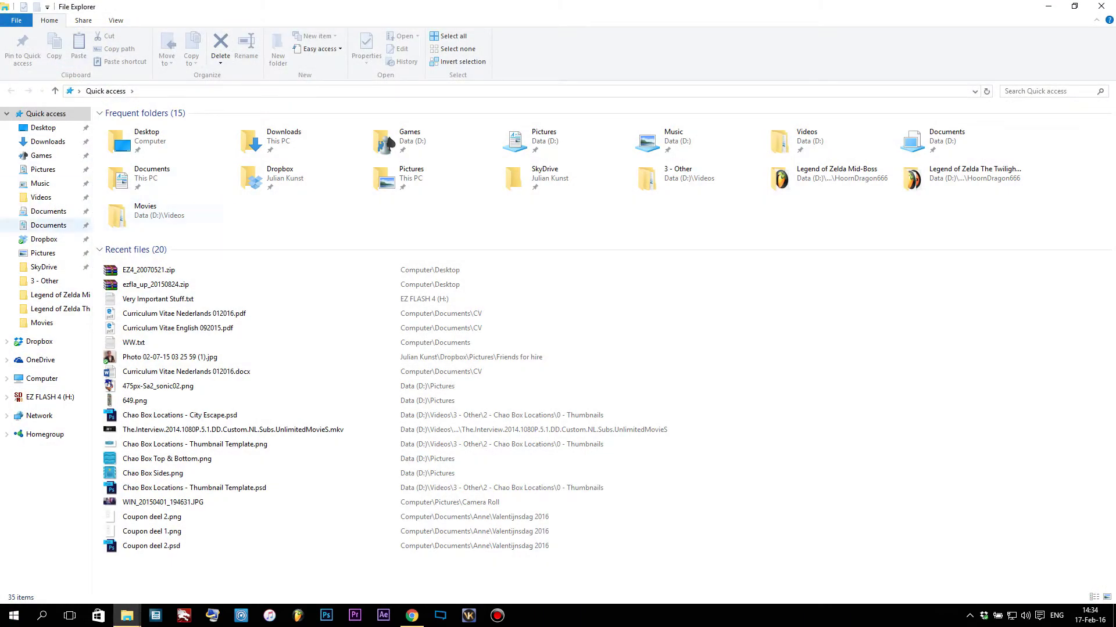
{"action": "left_click", "coordinate": [42, 155]}
{"action": "double_click", "coordinate": [144, 138]}
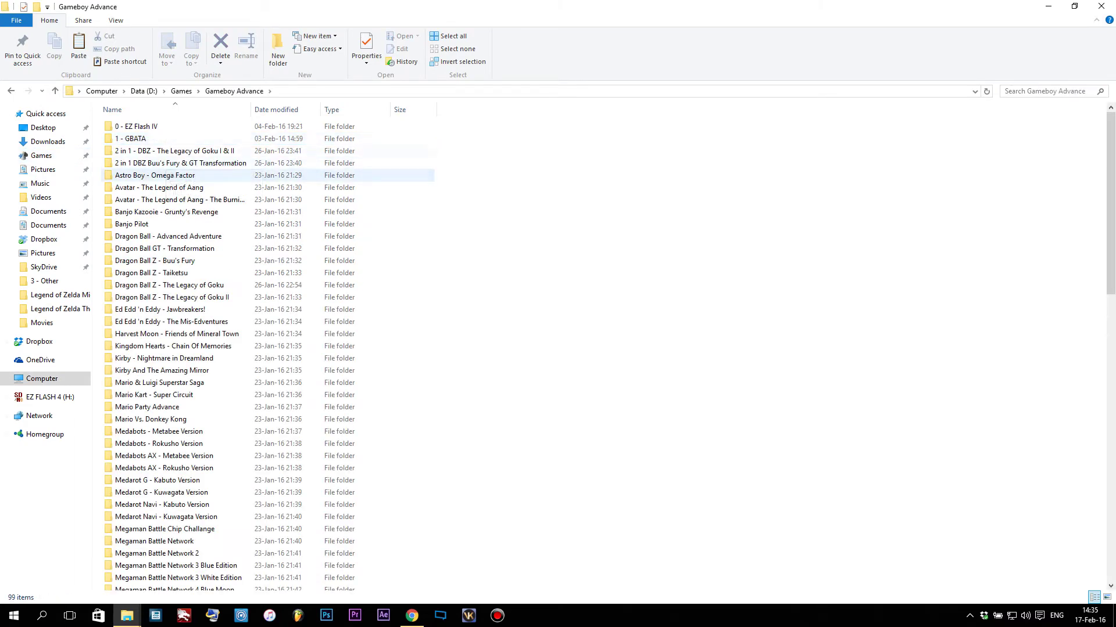
{"action": "scroll", "coordinate": [175, 242], "scroll_direction": "down", "scroll_amount": 10}
{"action": "scroll", "coordinate": [174, 256], "scroll_direction": "down", "scroll_amount": 10}
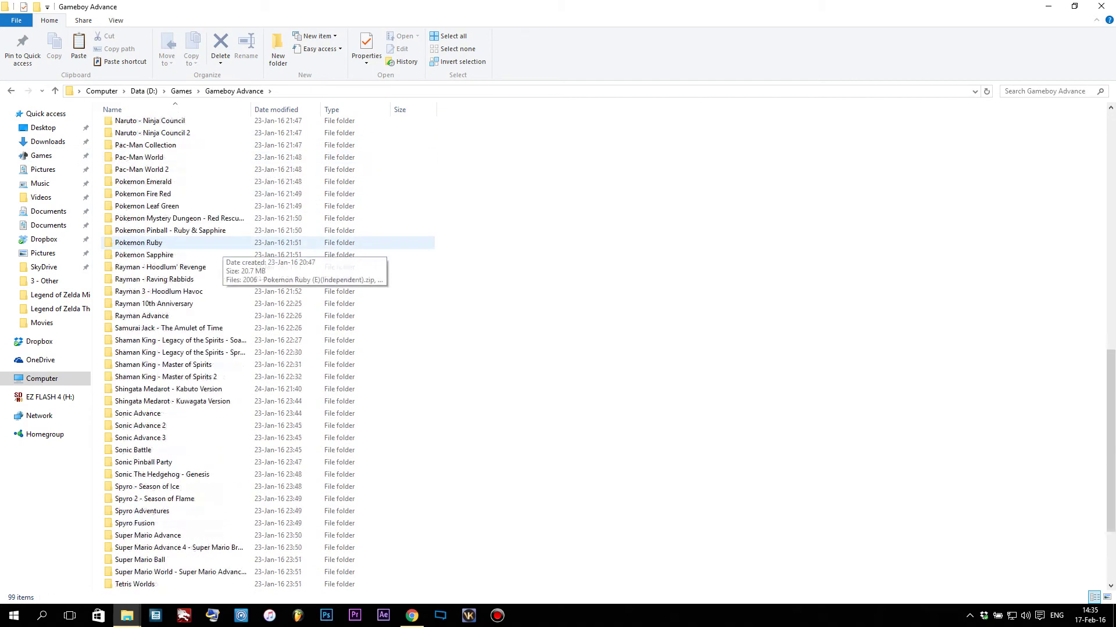
{"action": "scroll", "coordinate": [221, 259], "scroll_direction": "up", "scroll_amount": 15}
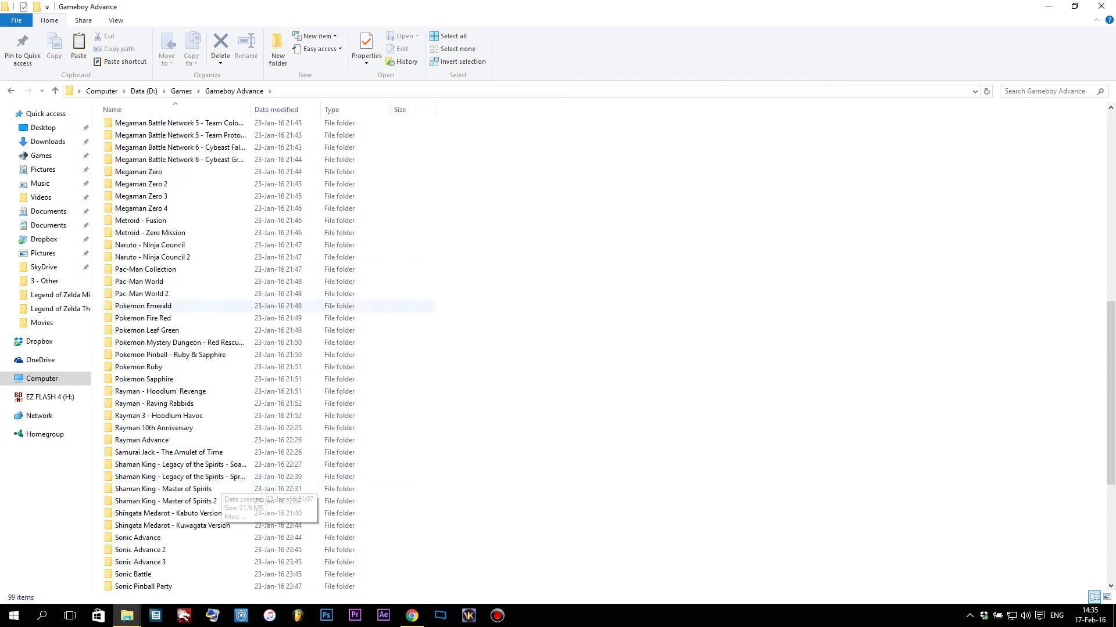
{"action": "scroll", "coordinate": [177, 286], "scroll_direction": "up", "scroll_amount": 5}
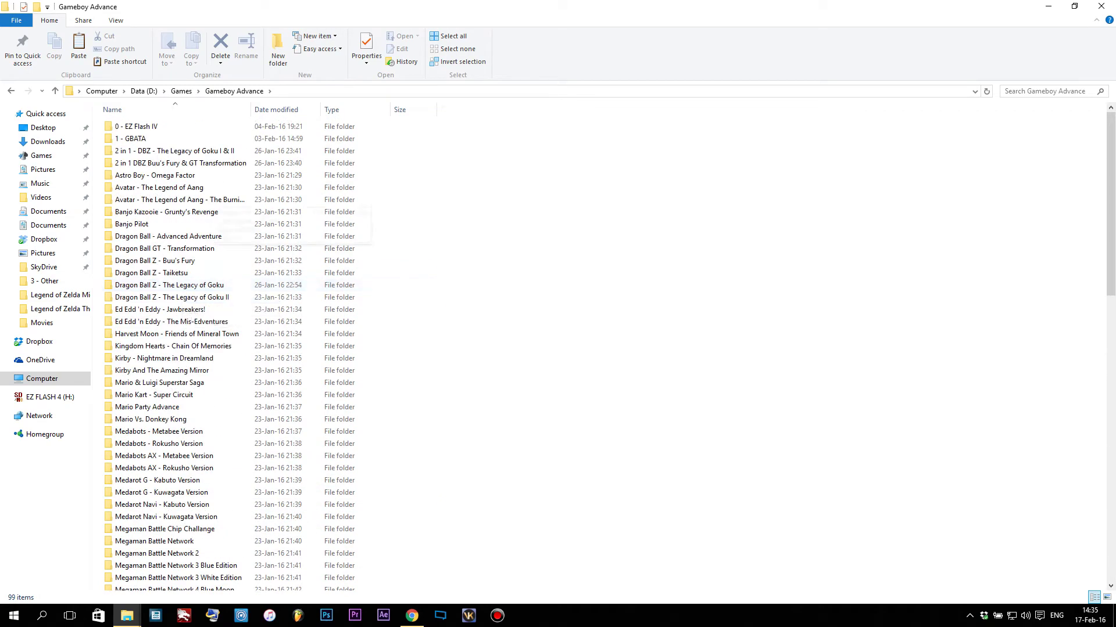
{"action": "scroll", "coordinate": [203, 296], "scroll_direction": "down", "scroll_amount": 9}
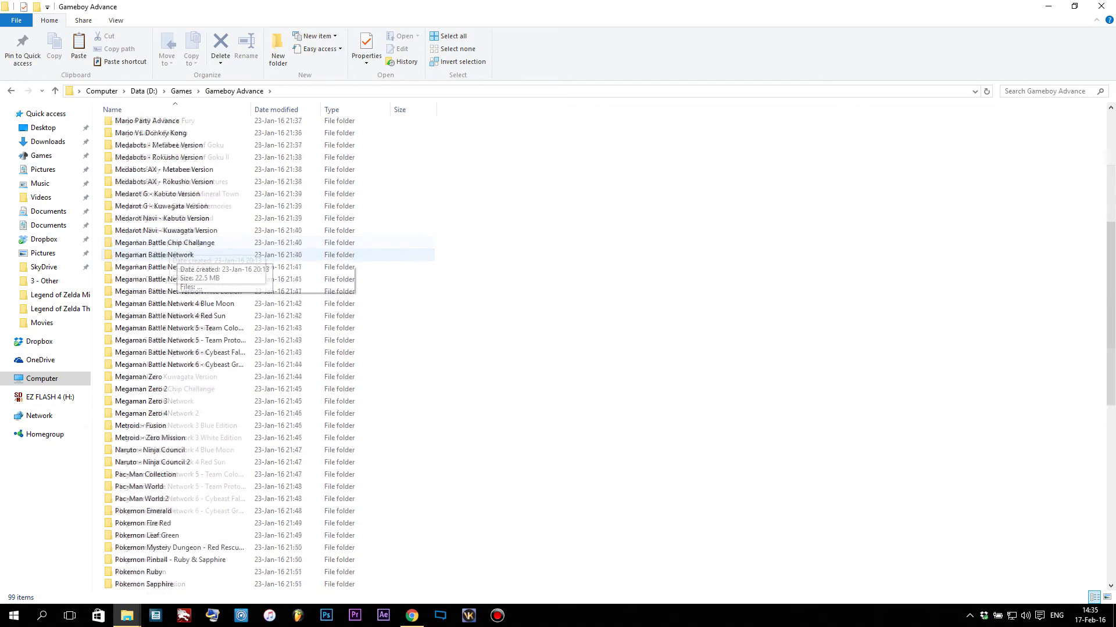
{"action": "scroll", "coordinate": [232, 279], "scroll_direction": "down", "scroll_amount": 10}
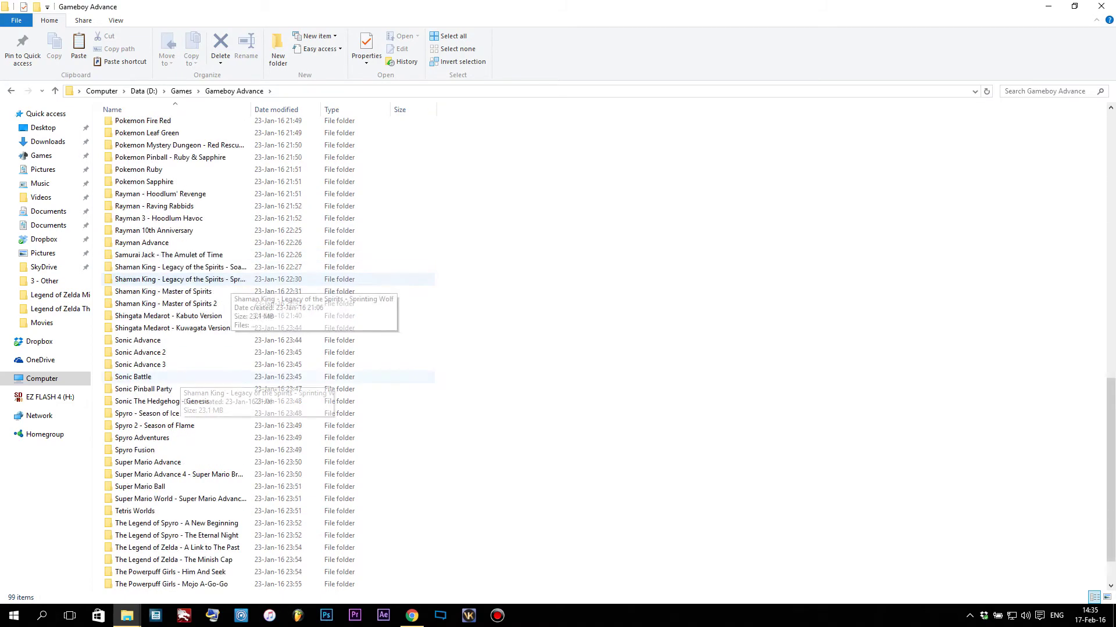
Check the contents of the Avatar - The Legend of Aang - The Burning Earth folder, return to Gameboy Advance, and close the window
{"action": "scroll", "coordinate": [238, 295], "scroll_direction": "up", "scroll_amount": 2}
{"action": "scroll", "coordinate": [238, 302], "scroll_direction": "up", "scroll_amount": 15}
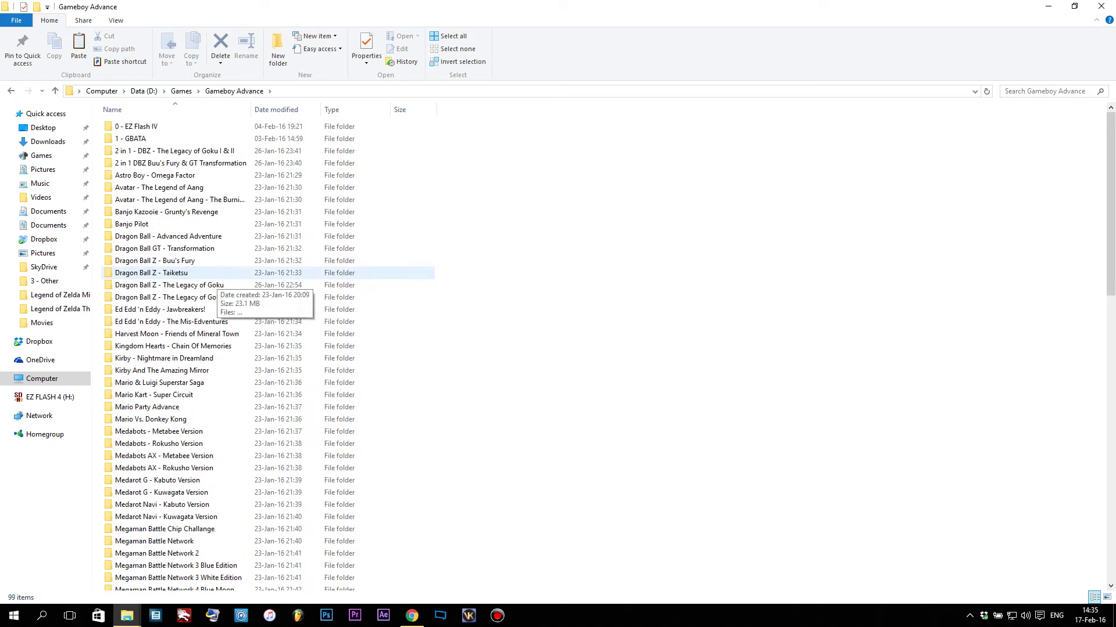
{"action": "double_click", "coordinate": [174, 199]}
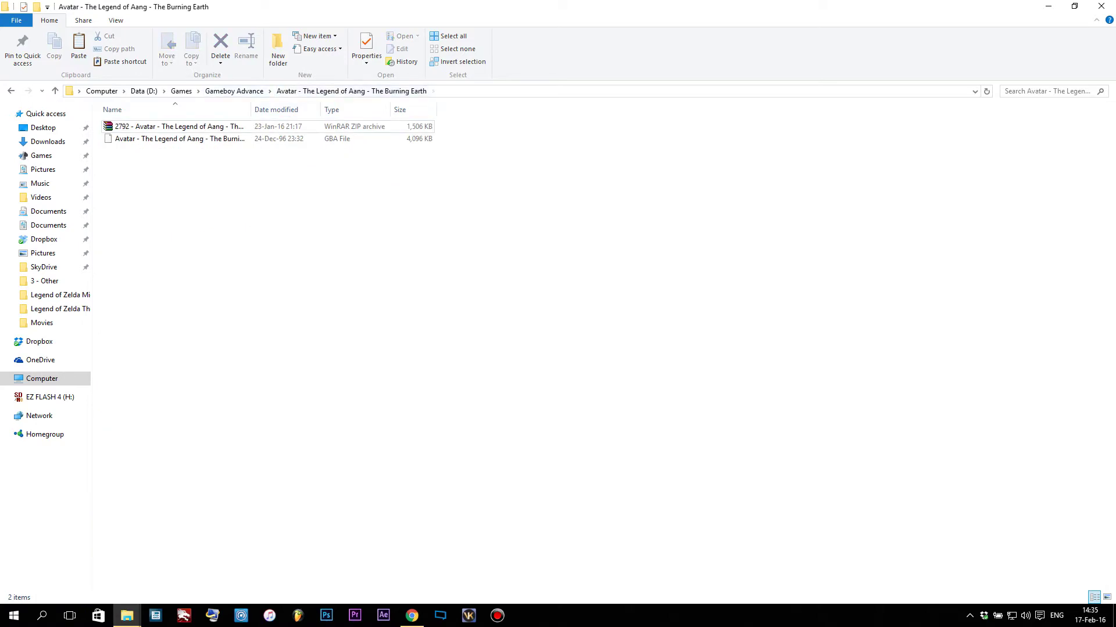
{"action": "left_click", "coordinate": [234, 90]}
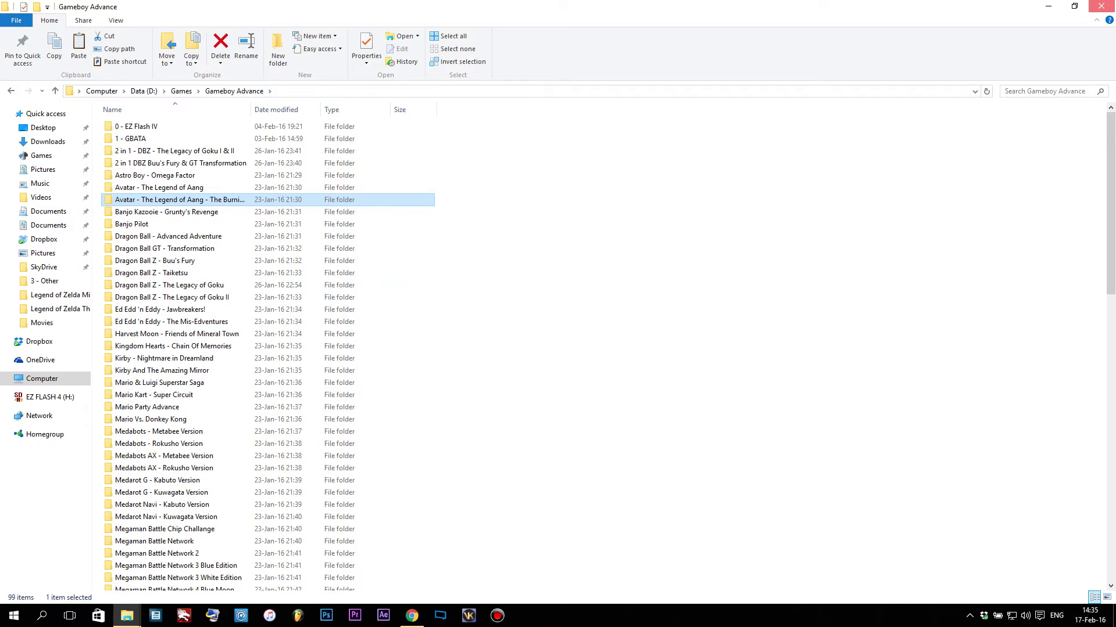
{"action": "left_click", "coordinate": [1101, 6]}
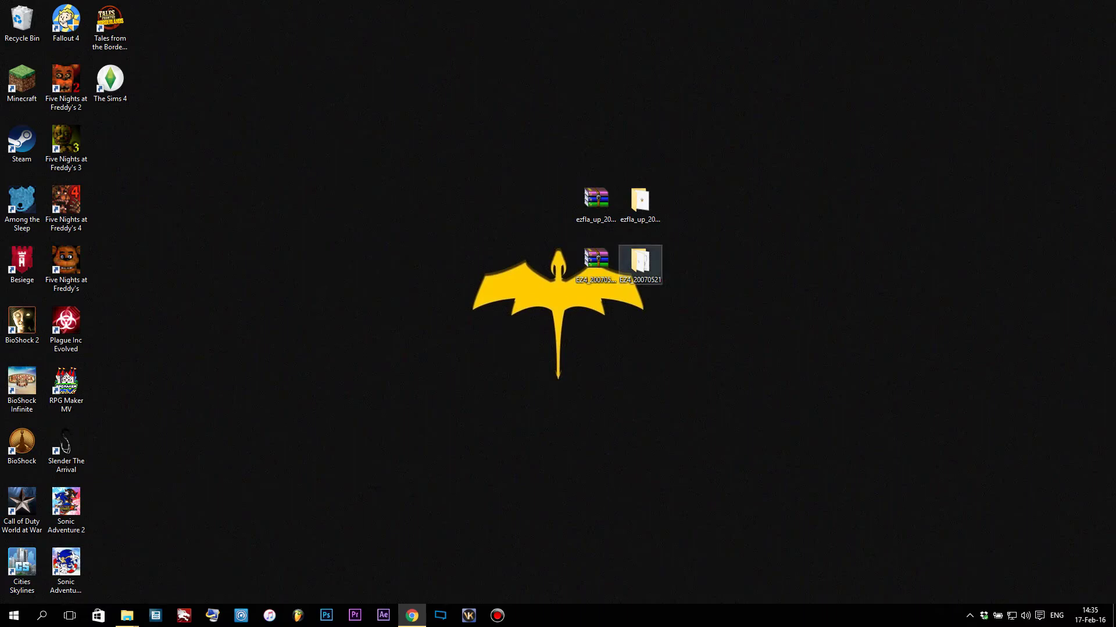
Open the desktop folder EZ4_20070521 and launch EZ4_Client.exe from it
{"action": "double_click", "coordinate": [640, 263]}
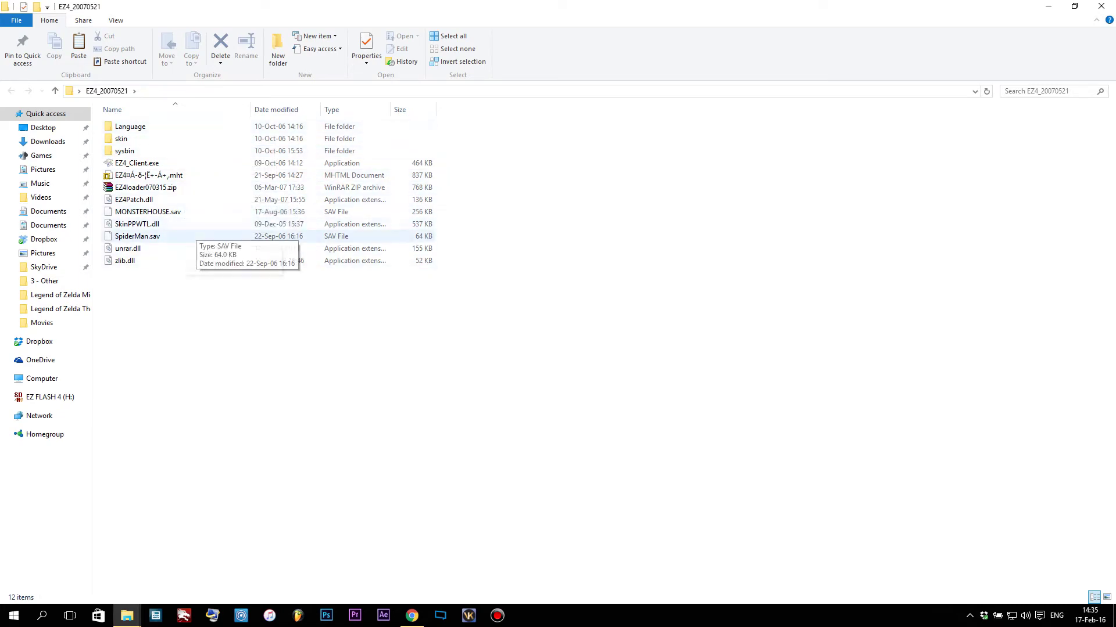
{"action": "right_click", "coordinate": [142, 163]}
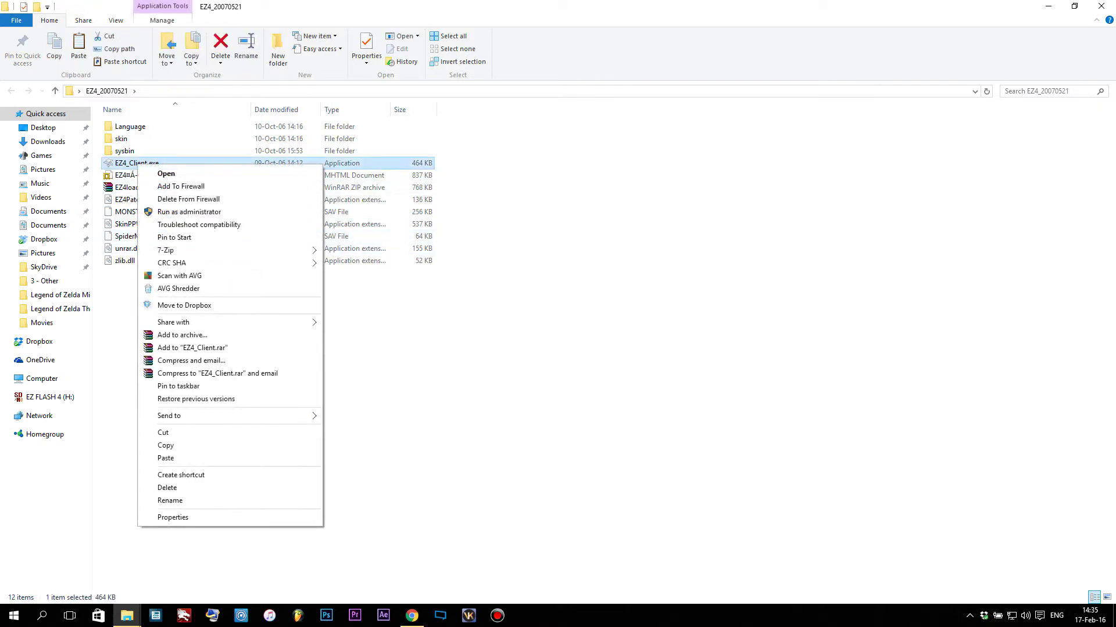
{"action": "key", "text": "Escape"}
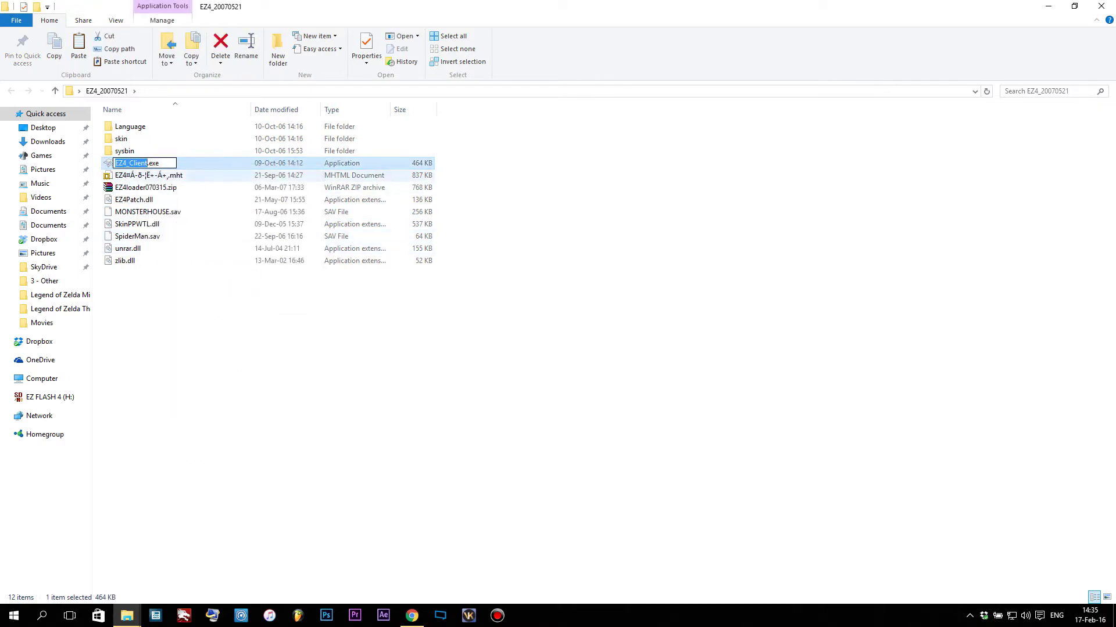
{"action": "left_click", "coordinate": [148, 176]}
{"action": "left_click", "coordinate": [136, 163]}
{"action": "key", "text": "Up"}
{"action": "key", "text": "Return"}
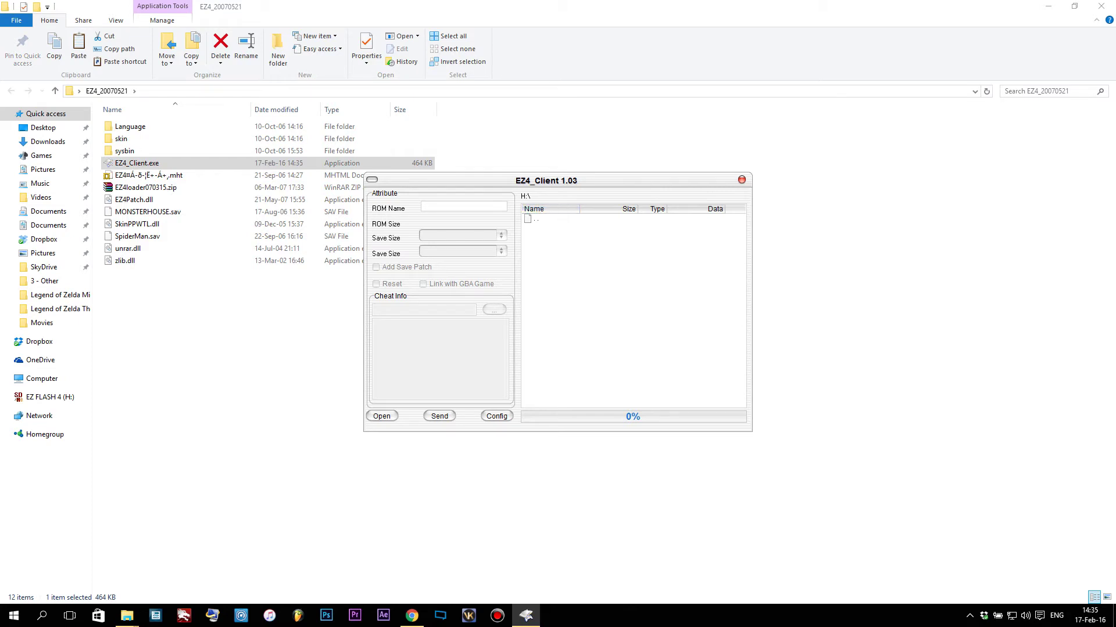
Try the other language option in the EZ4 Client configuration, restore English, and confirm the settings
{"action": "left_click", "coordinate": [497, 416]}
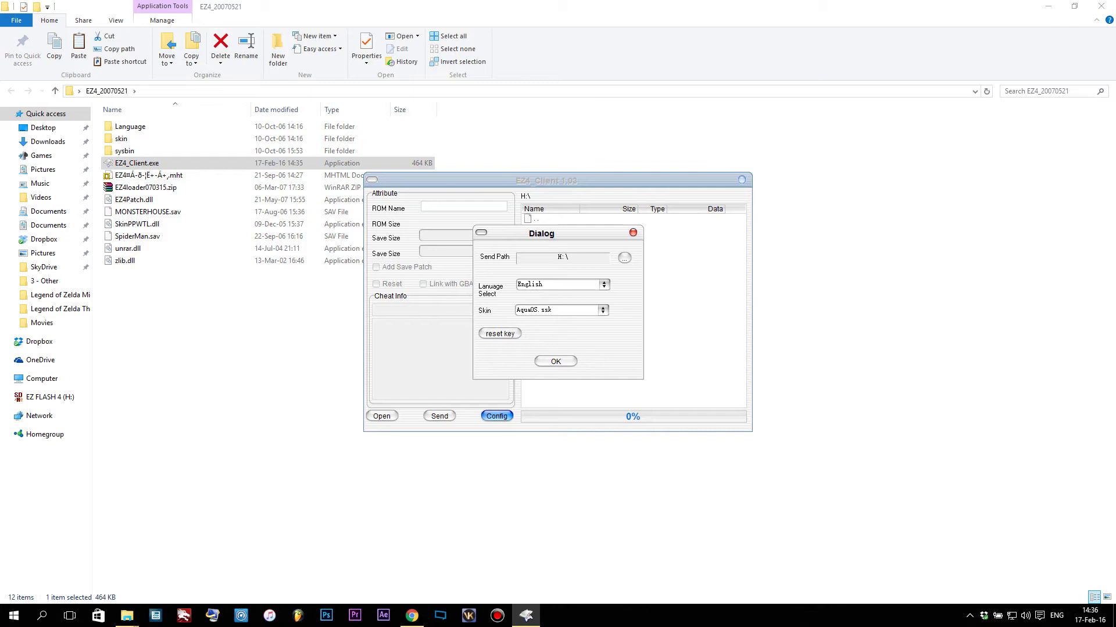
{"action": "left_click", "coordinate": [603, 284]}
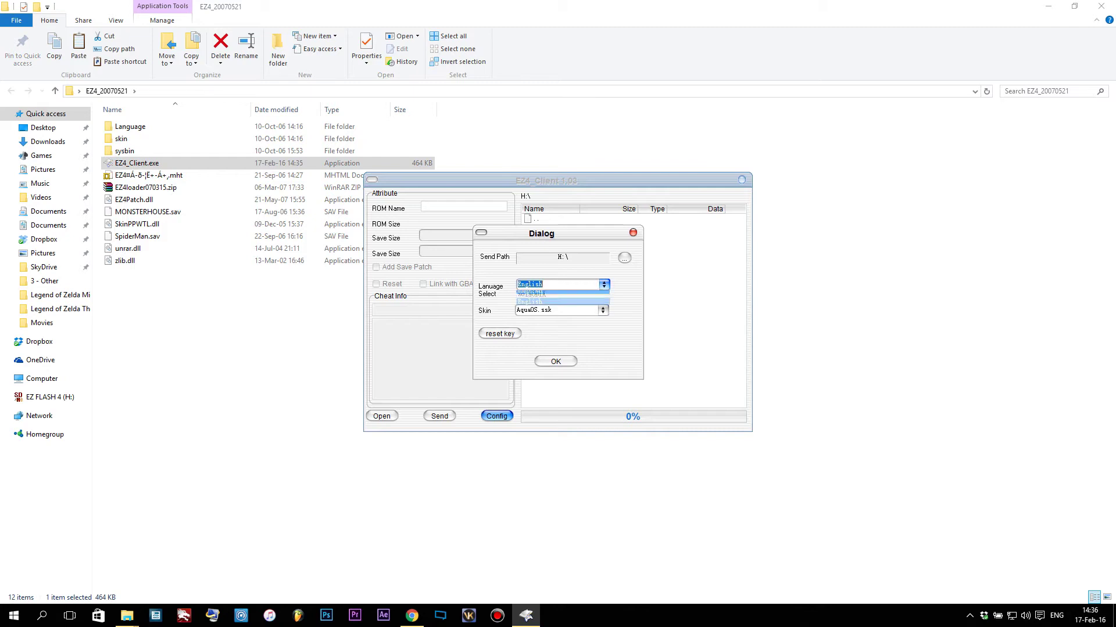
{"action": "left_click", "coordinate": [558, 303]}
{"action": "left_click", "coordinate": [604, 285]}
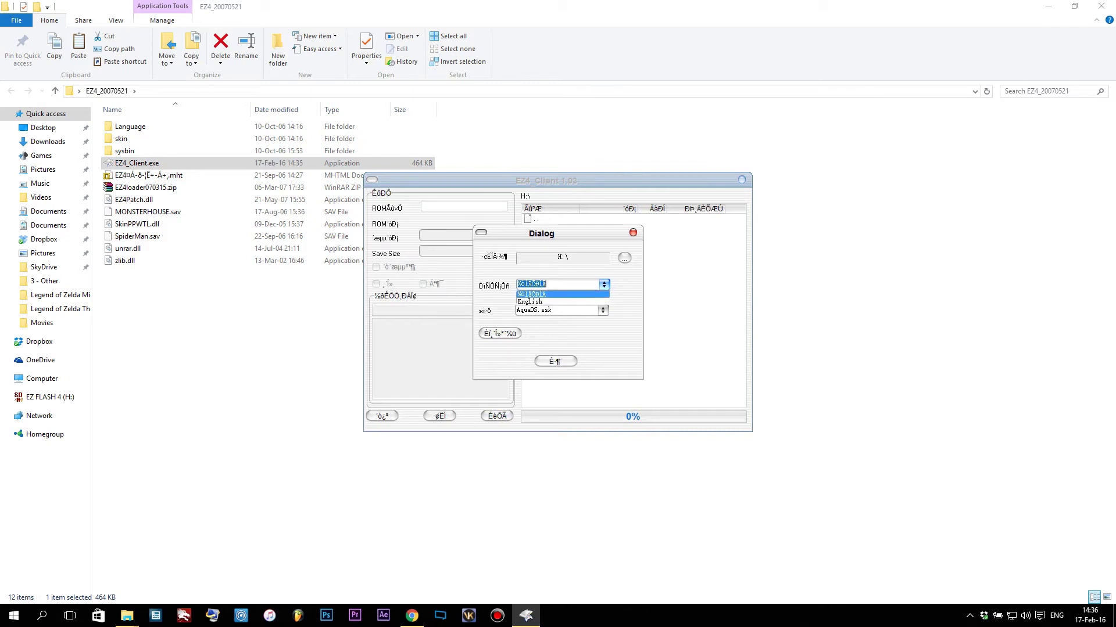
{"action": "left_click", "coordinate": [557, 293]}
{"action": "left_click", "coordinate": [555, 361]}
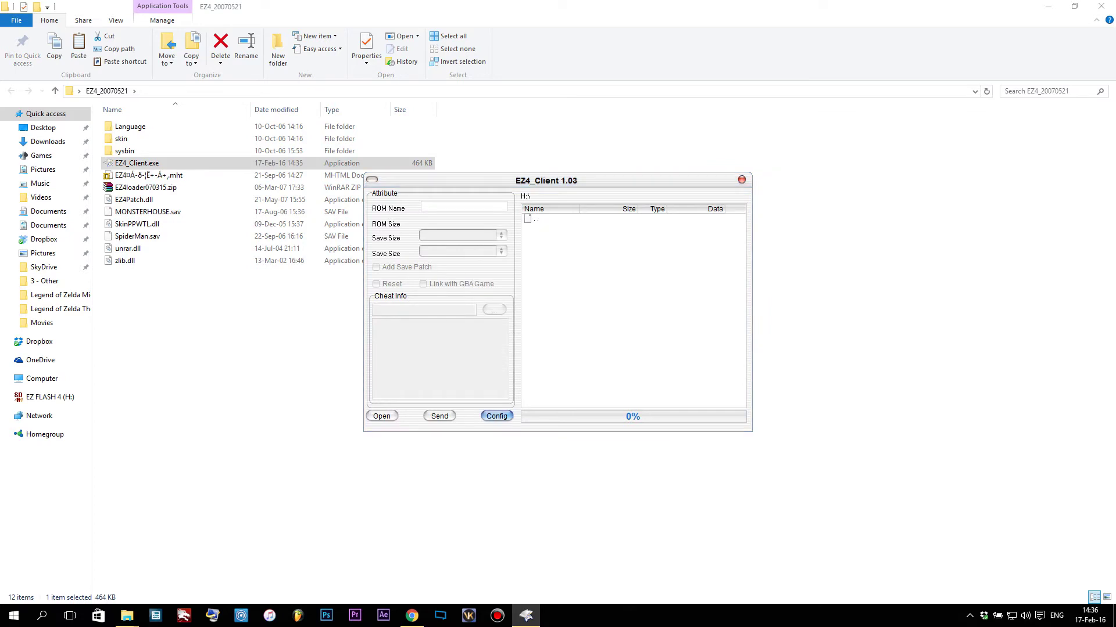
Reopen the client configuration, switch to the non-English language once more, and set the language to English
{"action": "left_click", "coordinate": [496, 416]}
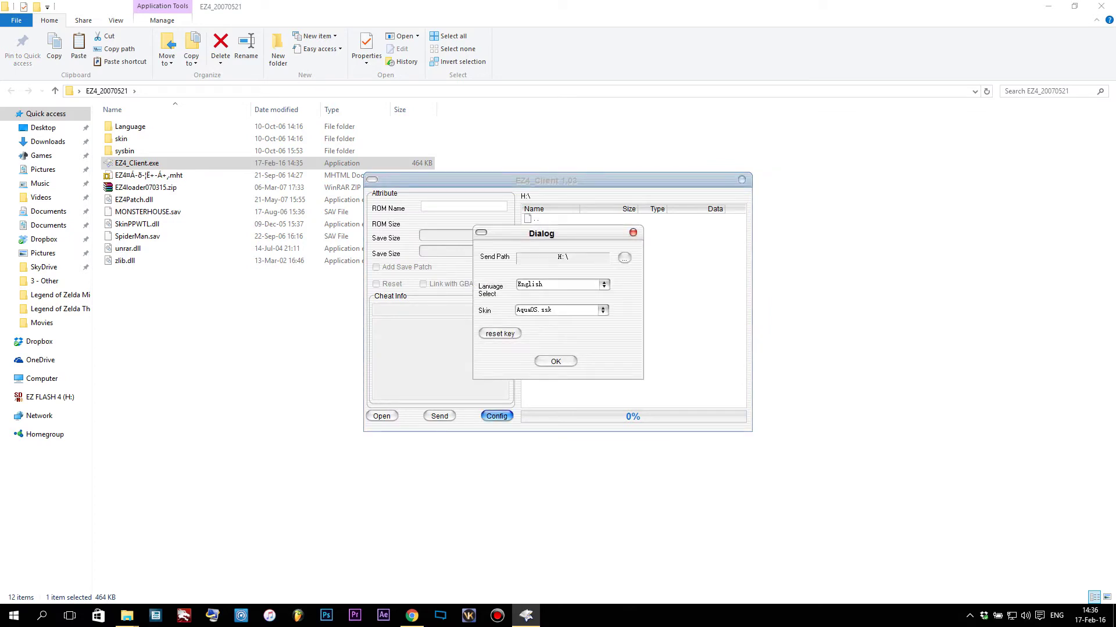
{"action": "left_click", "coordinate": [604, 285]}
{"action": "left_click", "coordinate": [558, 303]}
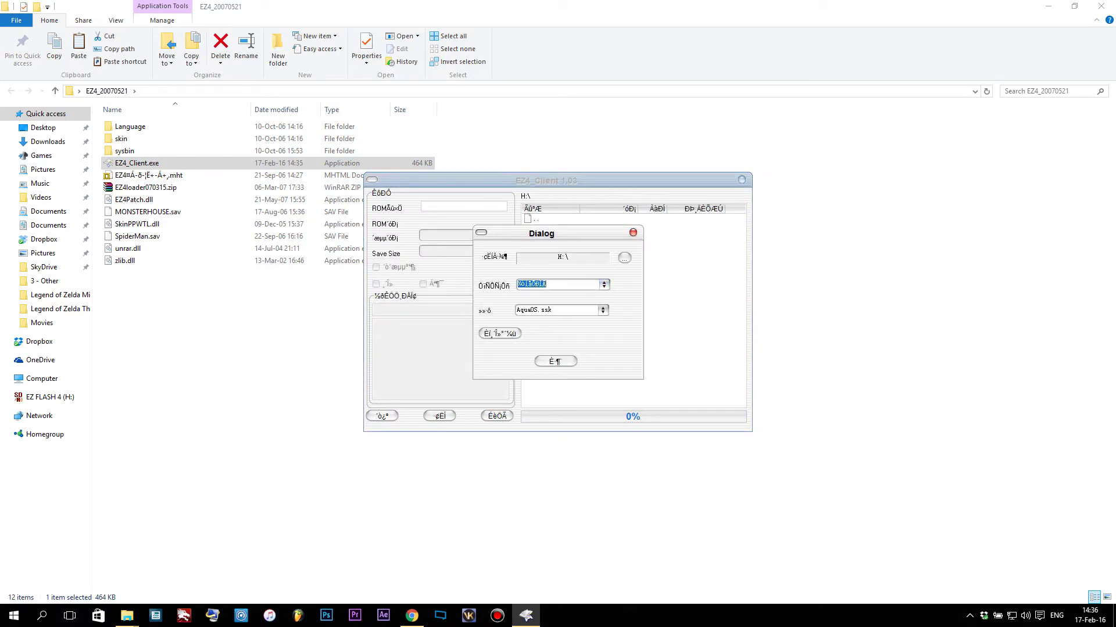
{"action": "left_click", "coordinate": [604, 284]}
{"action": "left_click", "coordinate": [558, 302]}
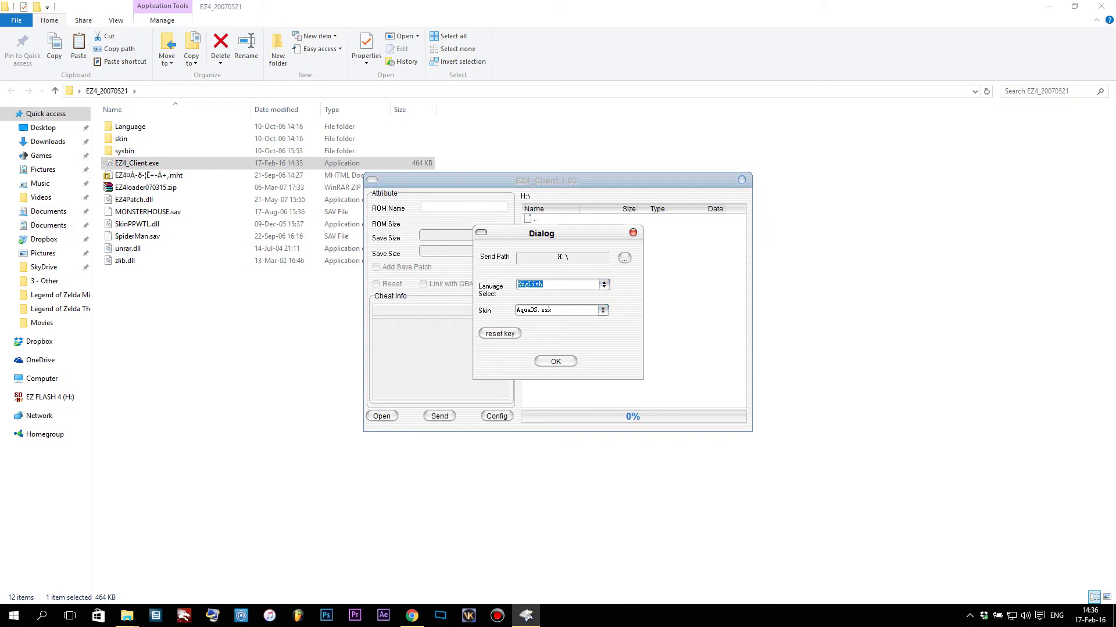
Set the client's send path to the Gamma JIK (F:) drive
{"action": "mouse_move", "coordinate": [555, 232]}
{"action": "left_mouse_down"}
{"action": "mouse_move", "coordinate": [572, 212]}
{"action": "mouse_move", "coordinate": [551, 204]}
{"action": "mouse_move", "coordinate": [566, 216]}
{"action": "left_mouse_up"}
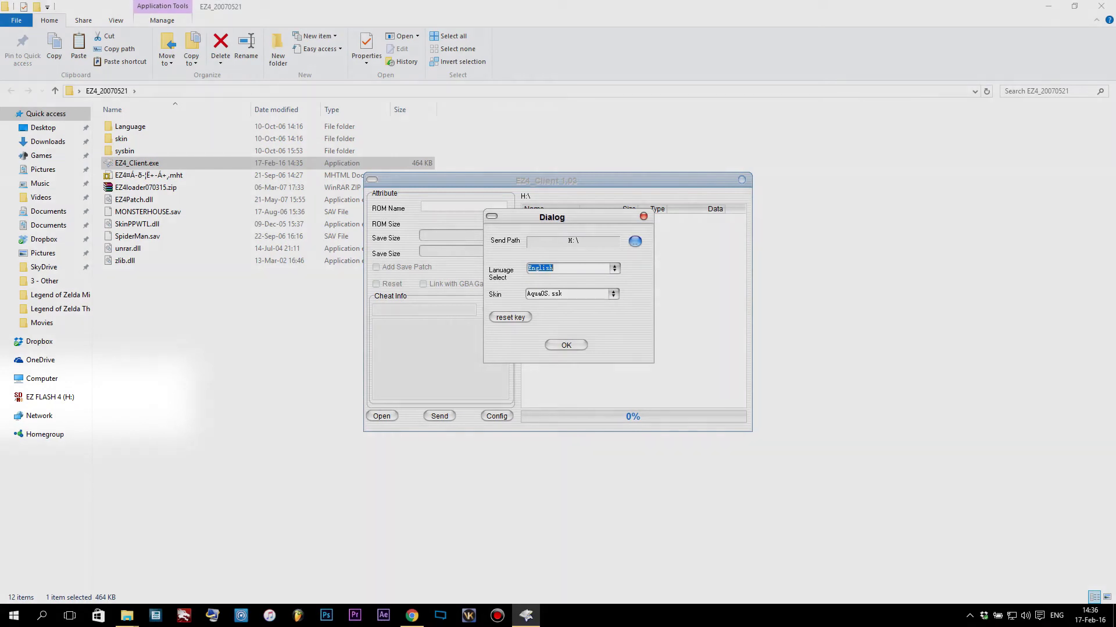
{"action": "left_click", "coordinate": [634, 241]}
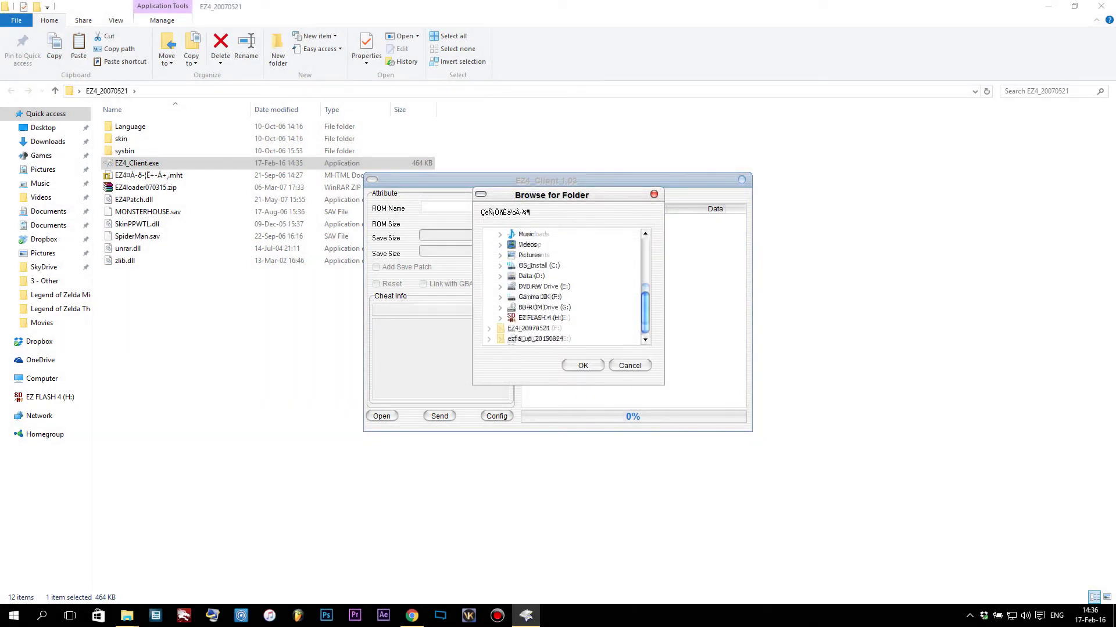
{"action": "left_click", "coordinate": [539, 297]}
{"action": "left_click", "coordinate": [582, 365]}
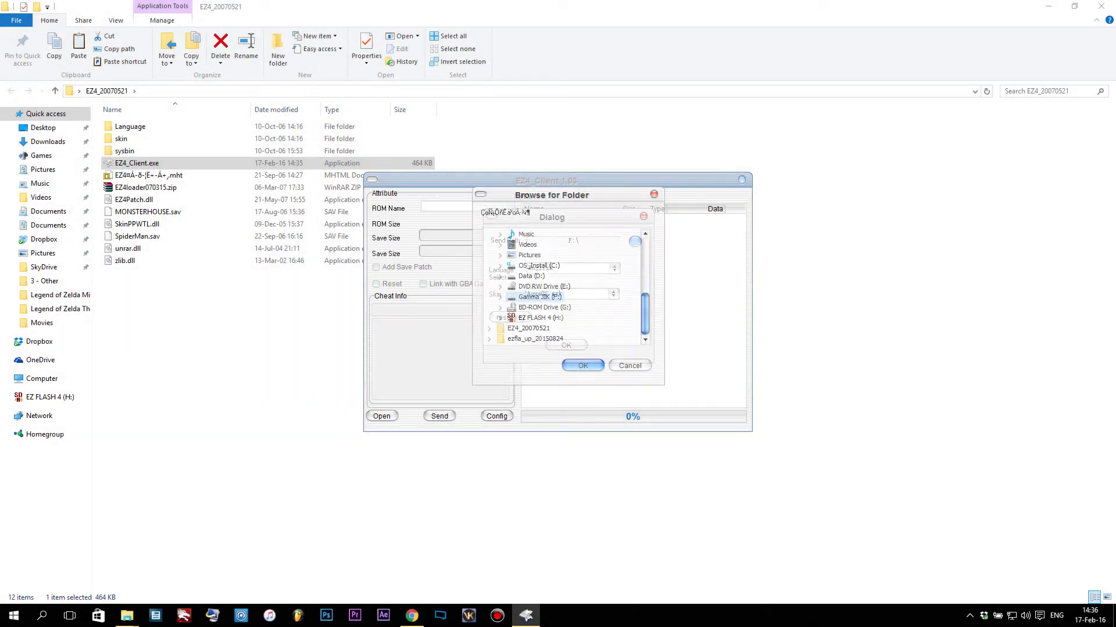
Set the send path to EZ FLASH 4 (H:) and confirm the configuration
{"action": "left_click", "coordinate": [635, 241]}
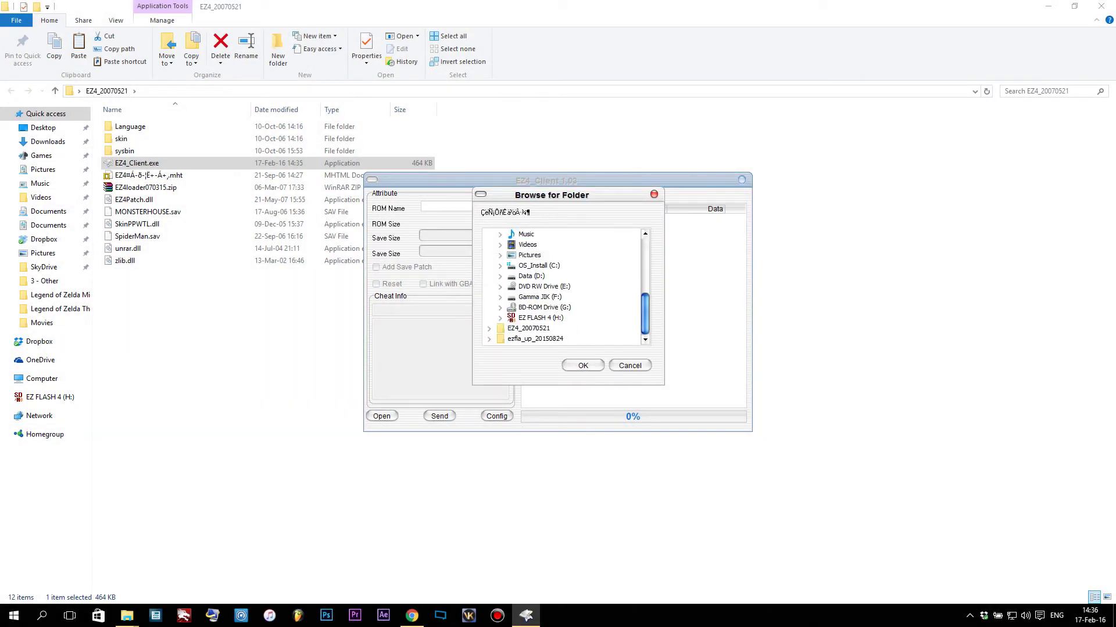
{"action": "left_click", "coordinate": [539, 318]}
{"action": "left_click", "coordinate": [583, 365]}
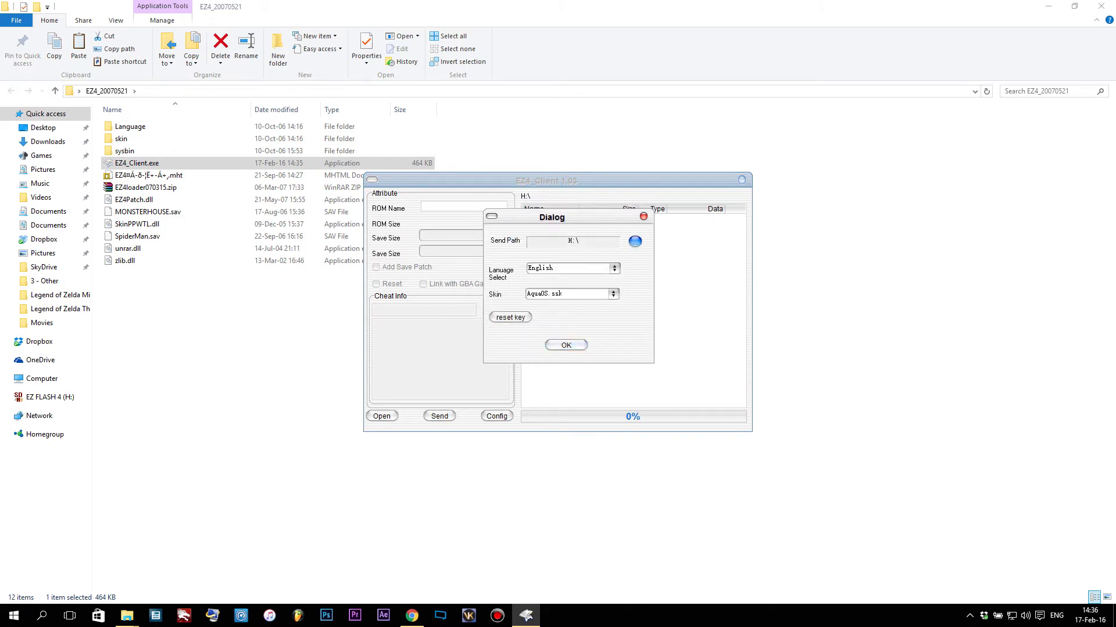
{"action": "key", "text": "Return"}
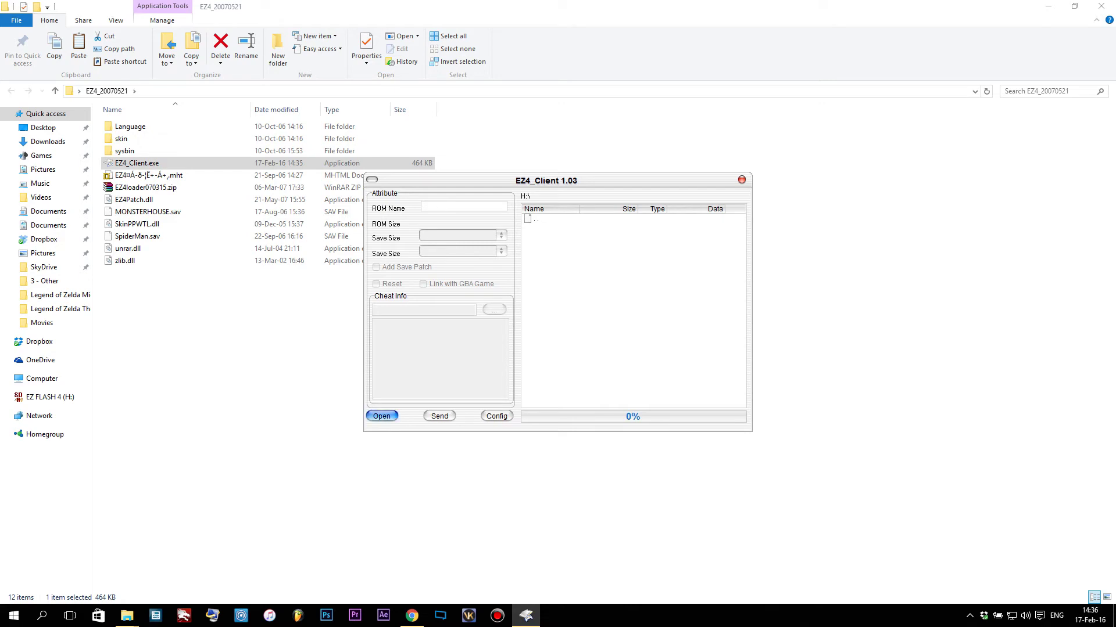
Start opening a ROM in the client and browse to the Gameboy Advance folder inside Games on Data (D:)
{"action": "left_click", "coordinate": [382, 416]}
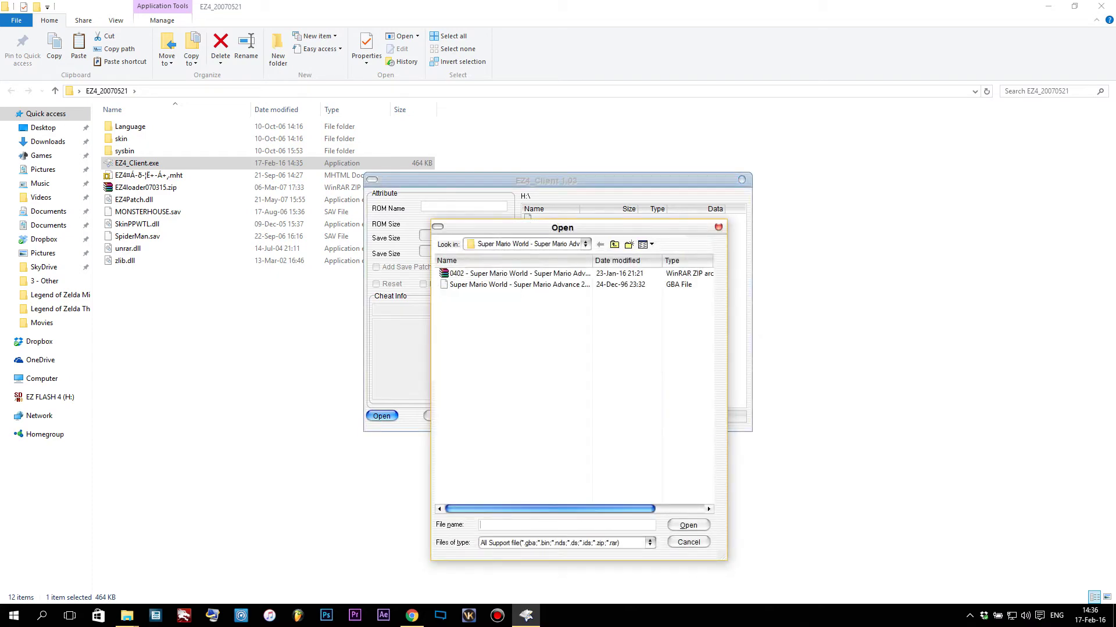
{"action": "left_click", "coordinate": [614, 244]}
{"action": "left_click", "coordinate": [614, 244]}
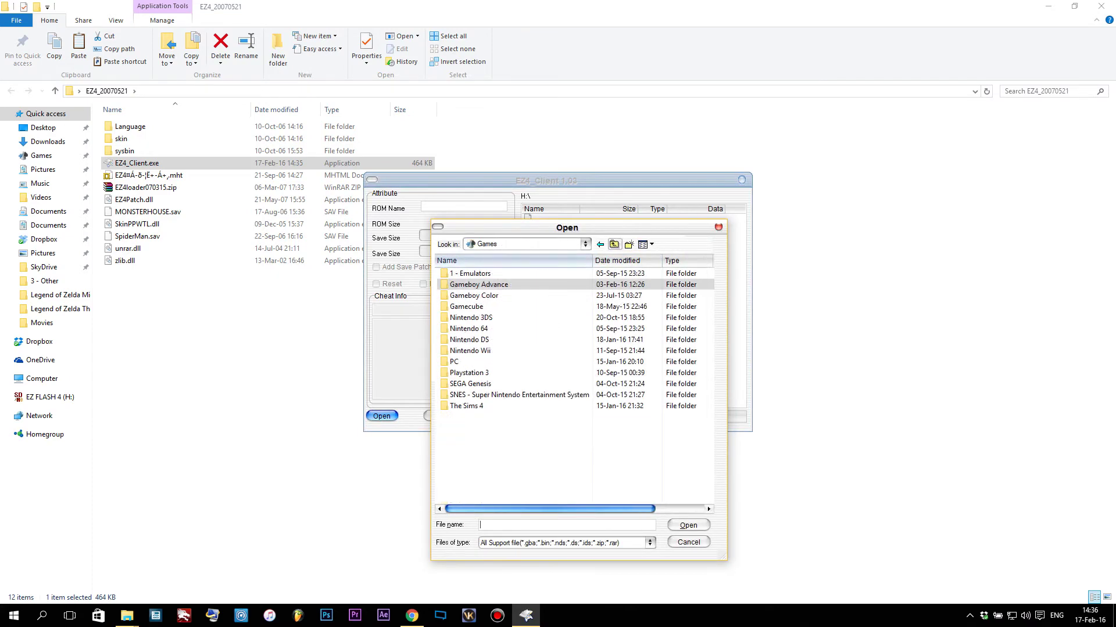
{"action": "left_click", "coordinate": [614, 244]}
{"action": "left_click_drag", "start_coordinate": [567, 228], "coordinate": [553, 161]}
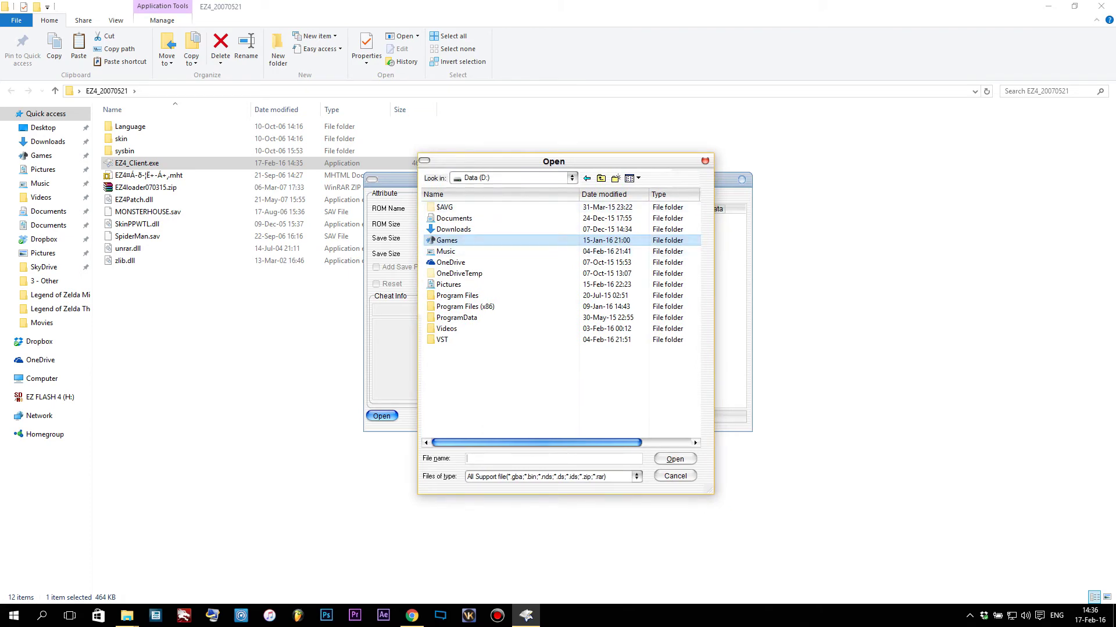
{"action": "key", "text": "Return"}
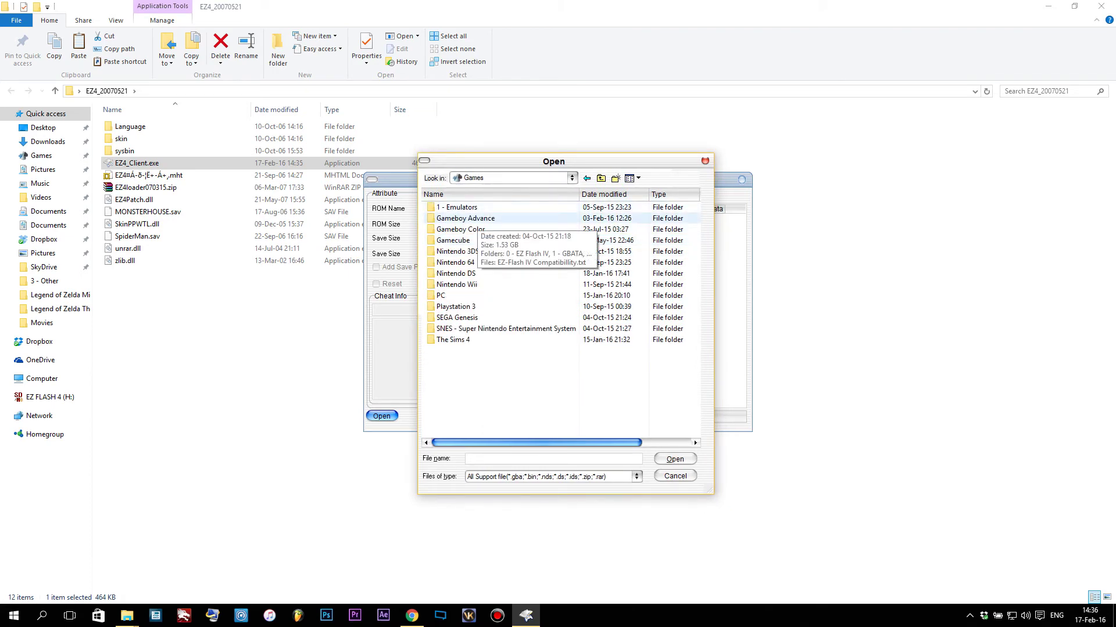
{"action": "double_click", "coordinate": [478, 218]}
Load Medabots - Metabee Version (E)(0845).gba from the Medabots - Metabee Version folder into the client
{"action": "scroll", "coordinate": [511, 299], "scroll_direction": "down", "scroll_amount": 5}
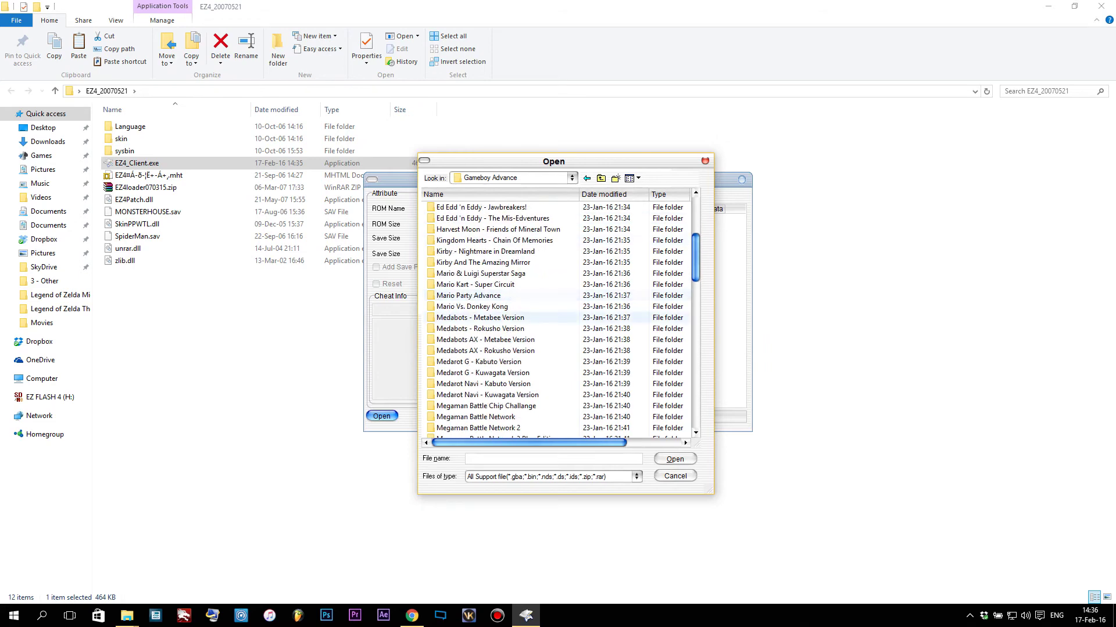
{"action": "scroll", "coordinate": [558, 319], "scroll_direction": "down", "scroll_amount": 18}
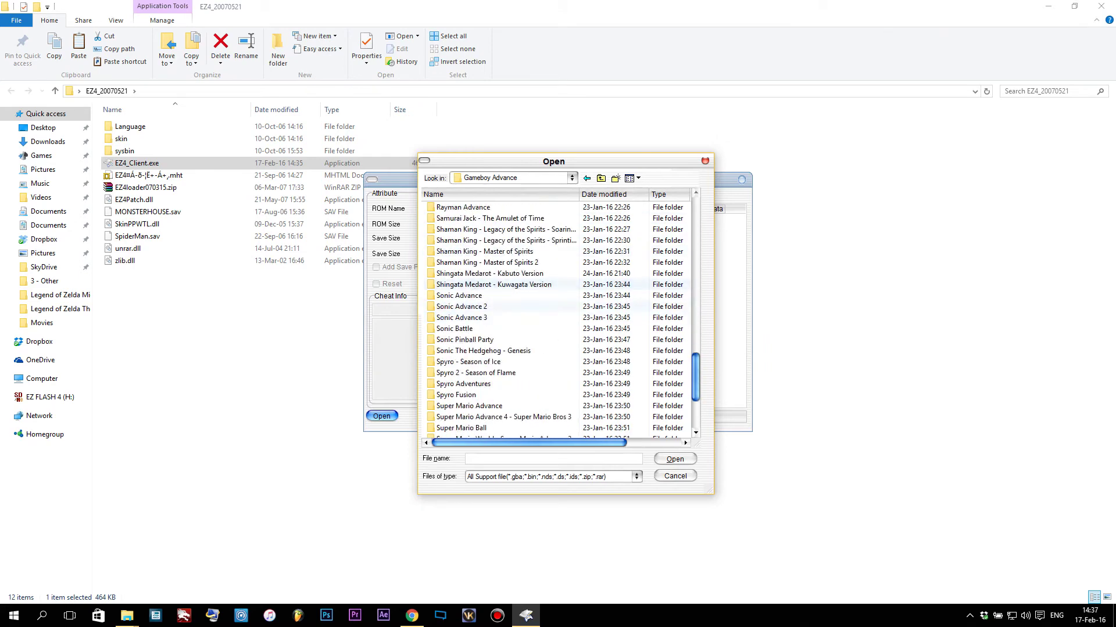
{"action": "scroll", "coordinate": [557, 319], "scroll_direction": "up", "scroll_amount": 10}
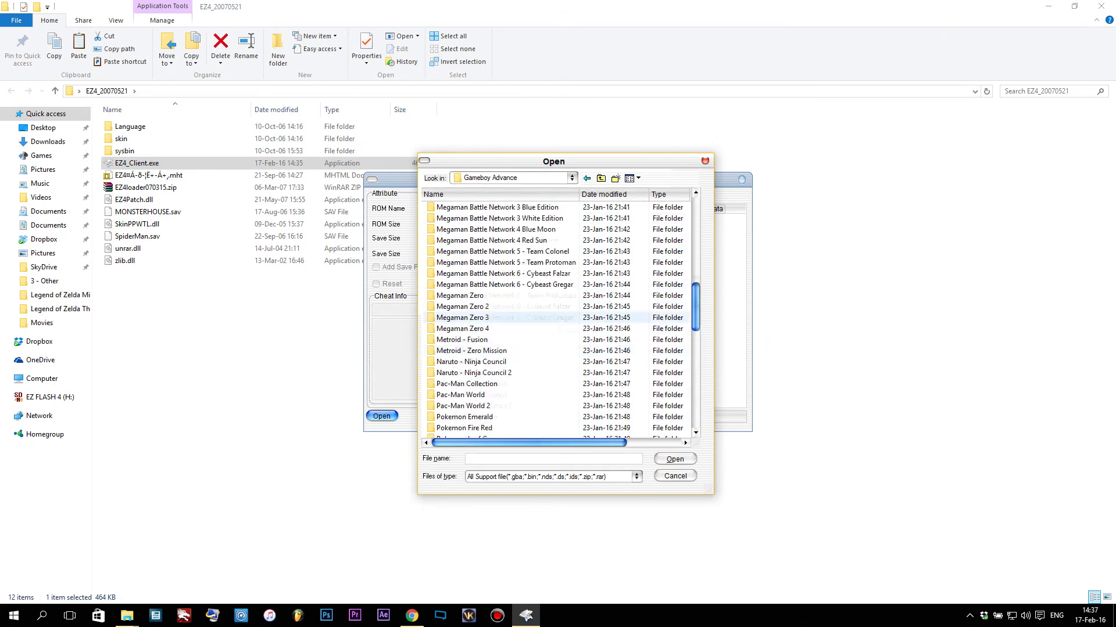
{"action": "scroll", "coordinate": [517, 302], "scroll_direction": "up", "scroll_amount": 6}
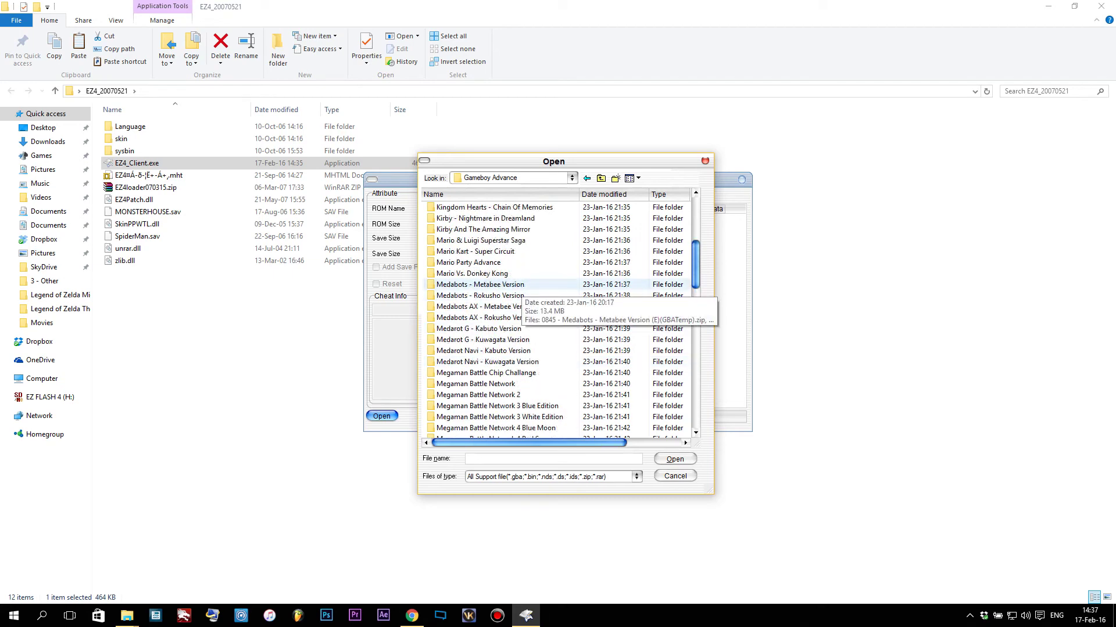
{"action": "scroll", "coordinate": [523, 279], "scroll_direction": "down", "scroll_amount": 3}
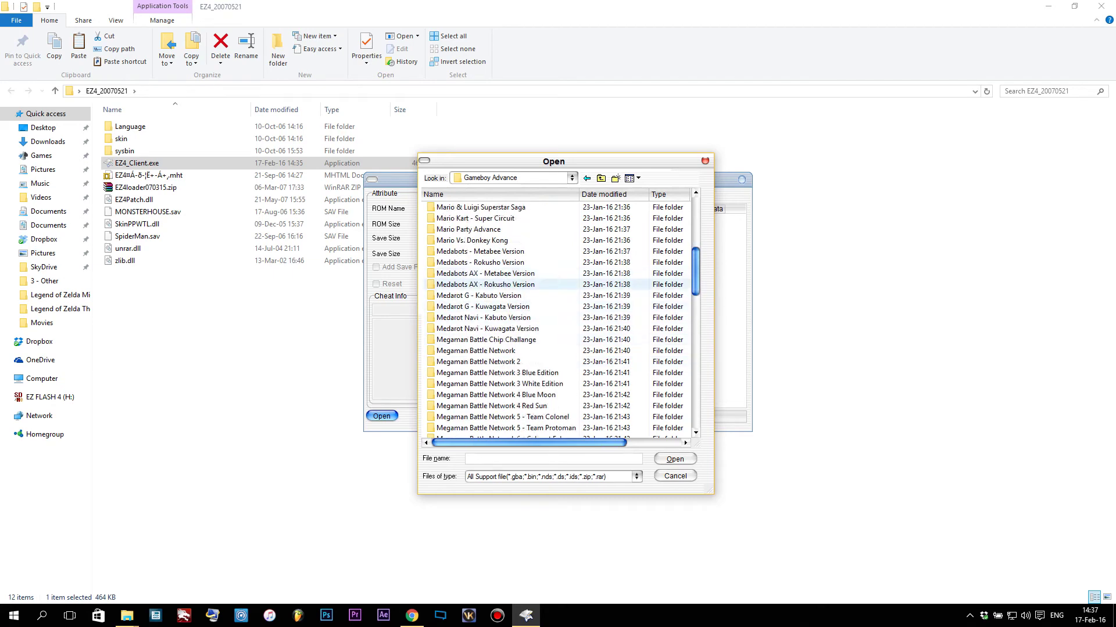
{"action": "double_click", "coordinate": [523, 251]}
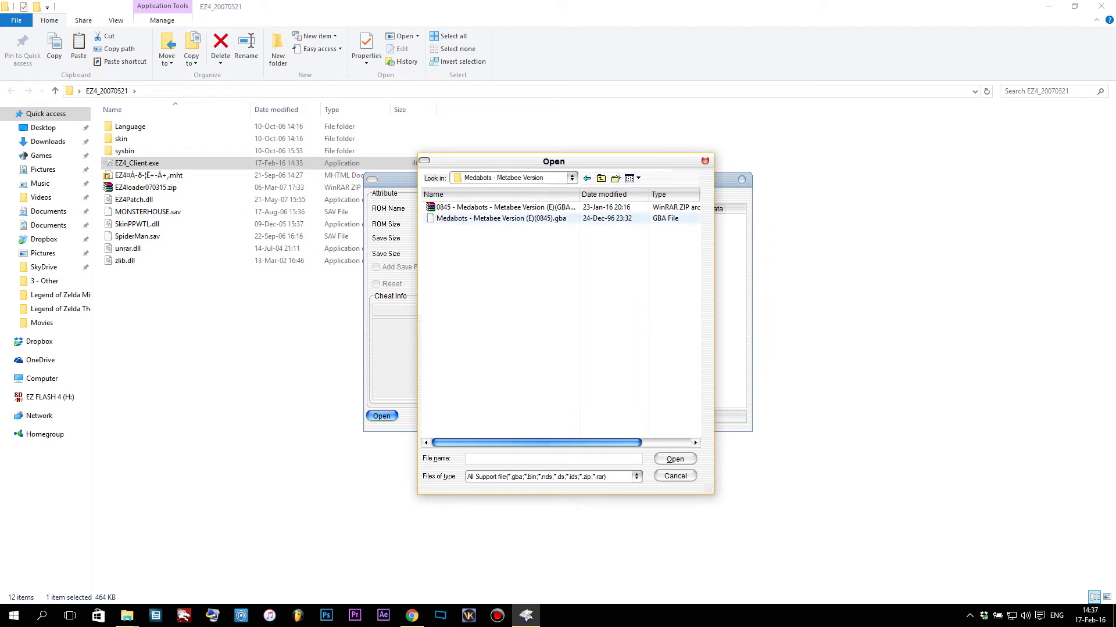
{"action": "left_click", "coordinate": [523, 218]}
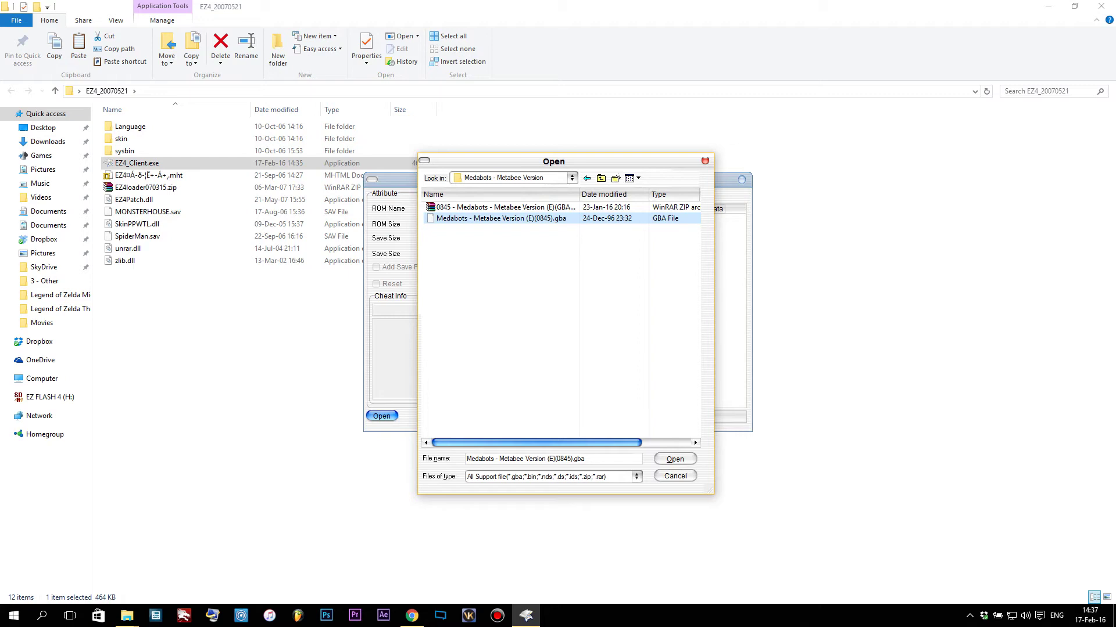
{"action": "left_click", "coordinate": [504, 207]}
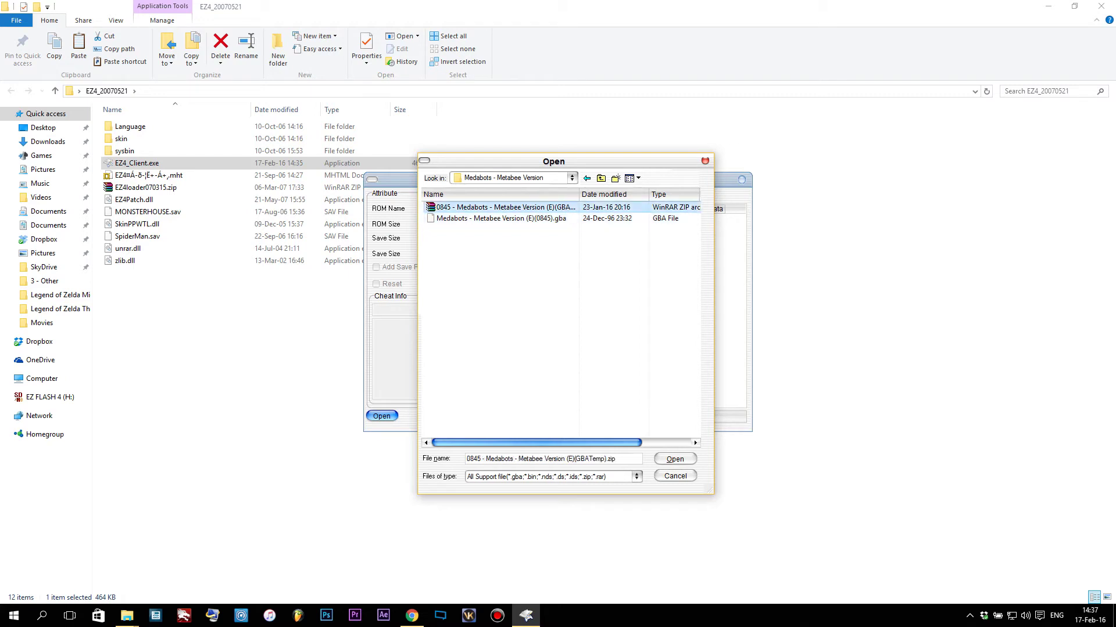
{"action": "left_click", "coordinate": [515, 218]}
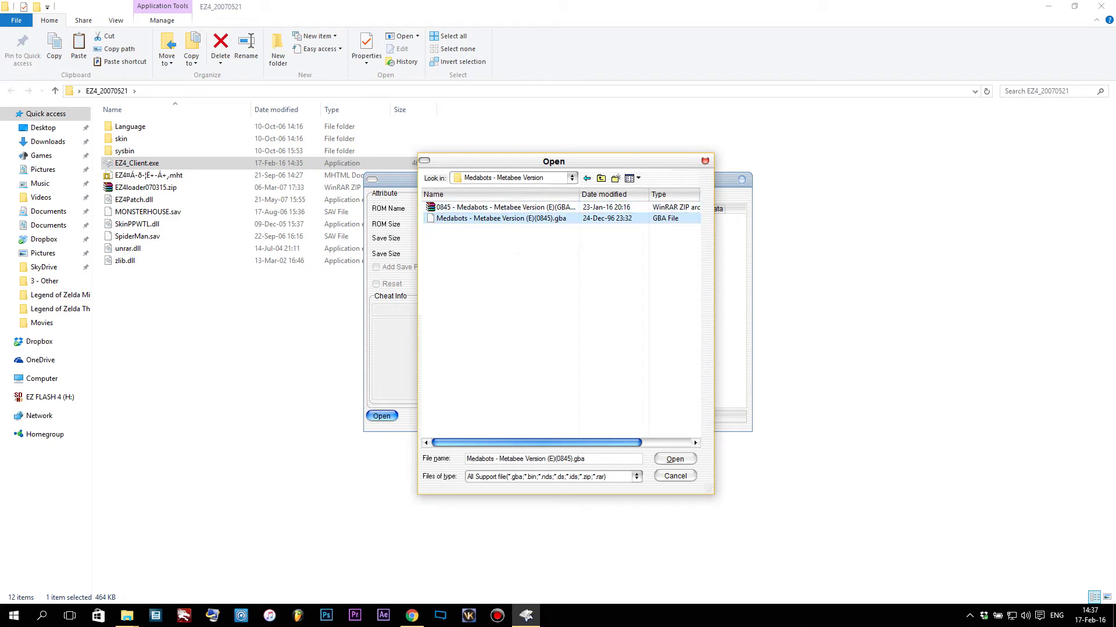
{"action": "key", "text": "Return"}
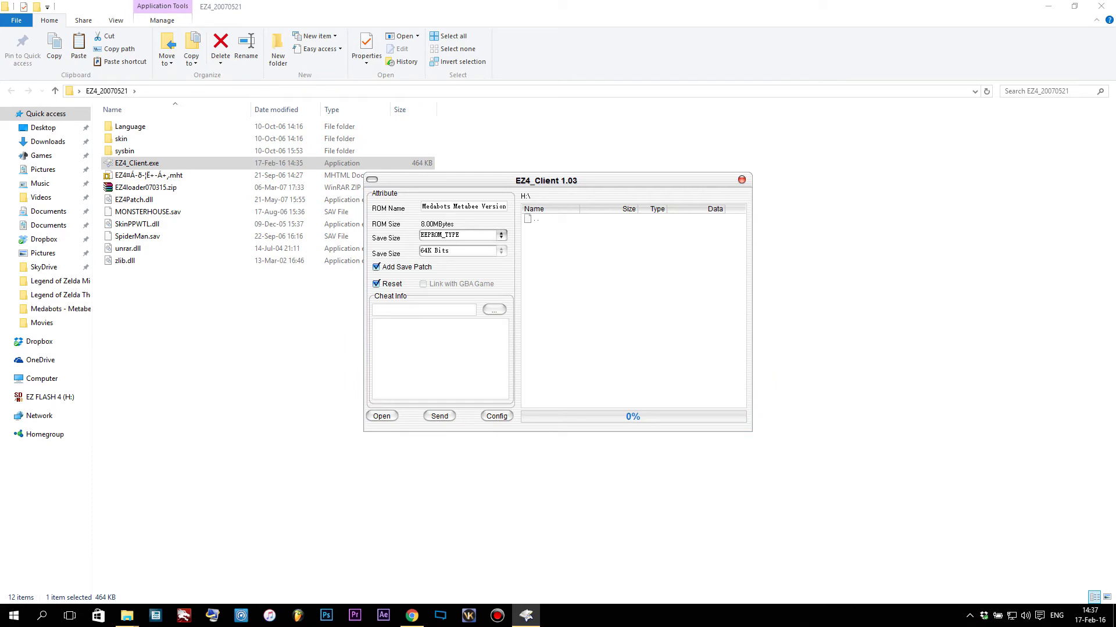
Keep the loaded Medabots ROM's name and choose EEPROM_TYPE as its save type
{"action": "left_click_drag", "start_coordinate": [422, 206], "coordinate": [506, 207]}
{"action": "left_click", "coordinate": [488, 207]}
{"action": "left_click", "coordinate": [457, 235]}
{"action": "left_click", "coordinate": [500, 235]}
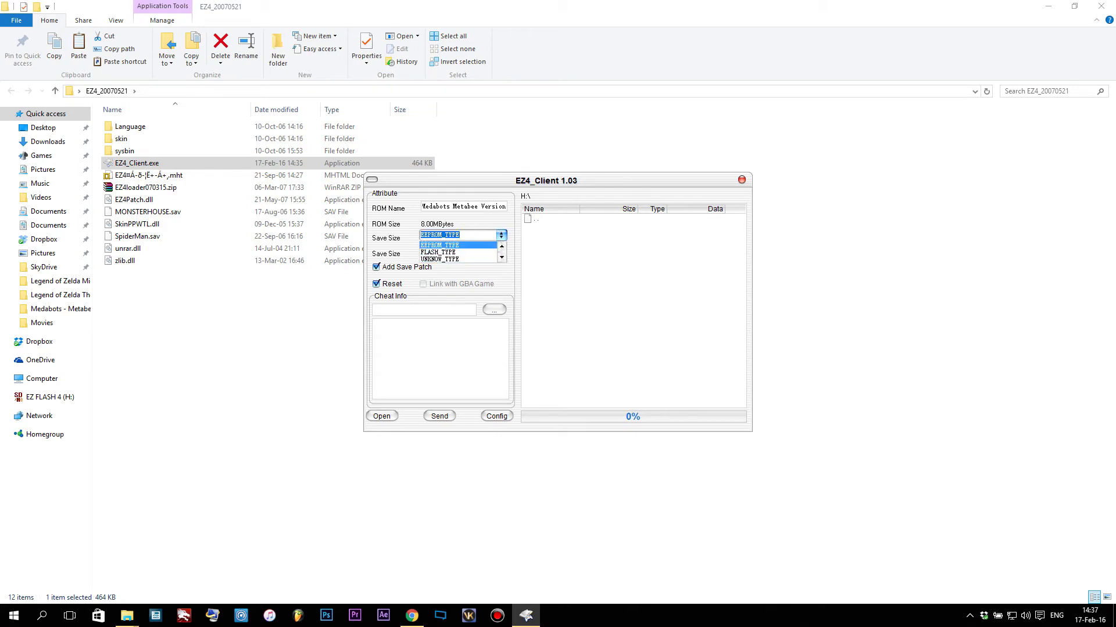
{"action": "left_click", "coordinate": [457, 245]}
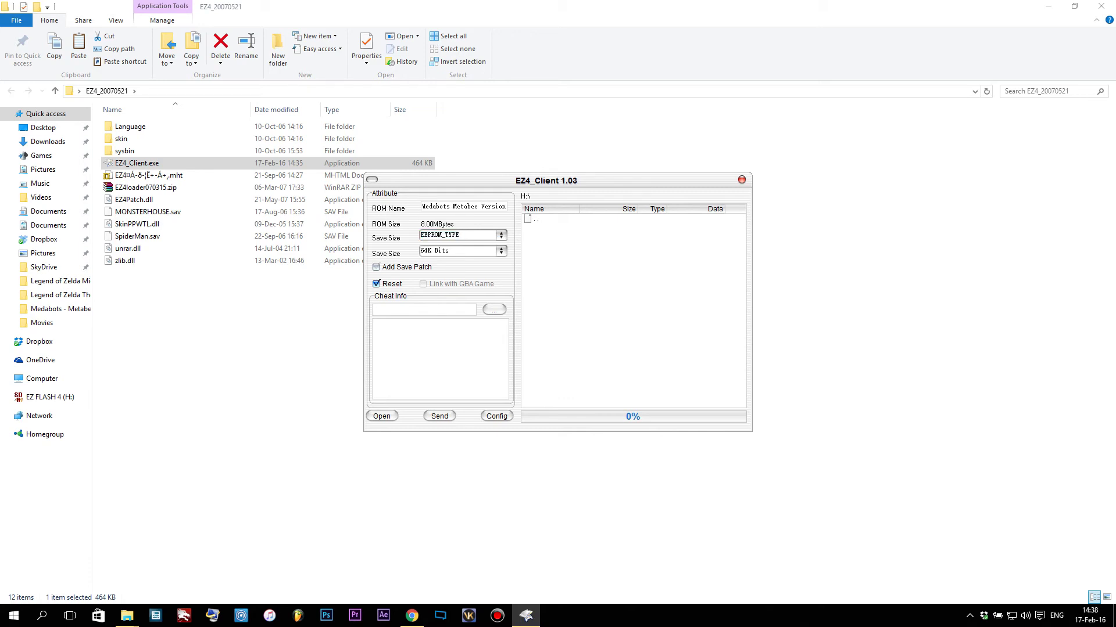
Enable Add Save Patch and send the Medabots ROM to the card
{"action": "left_click", "coordinate": [376, 267]}
{"action": "left_click", "coordinate": [439, 416]}
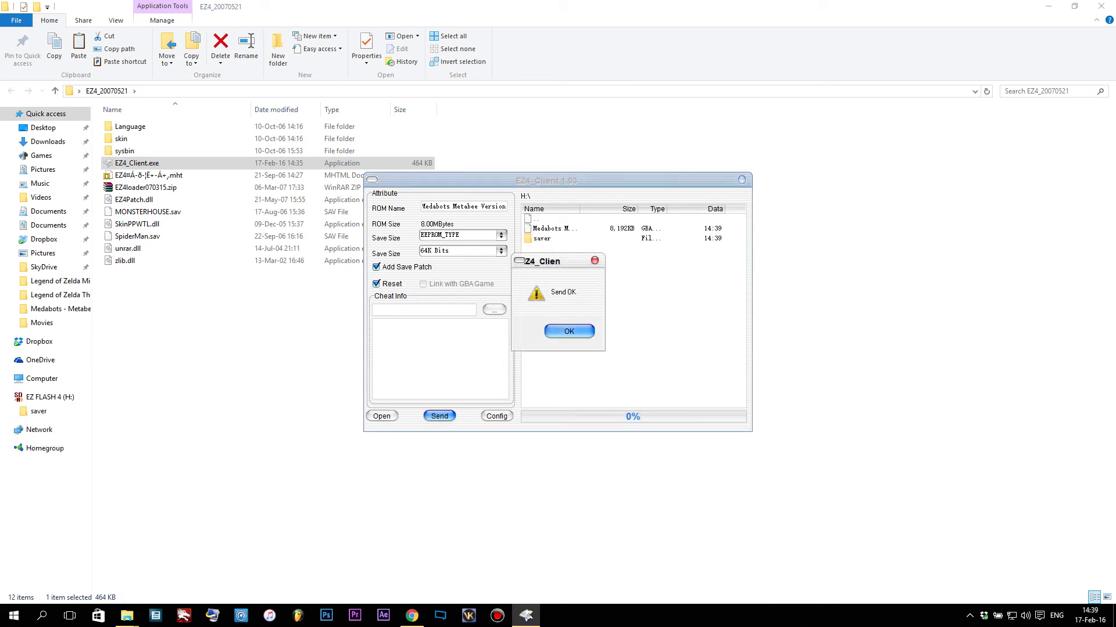
{"action": "key", "text": "Return"}
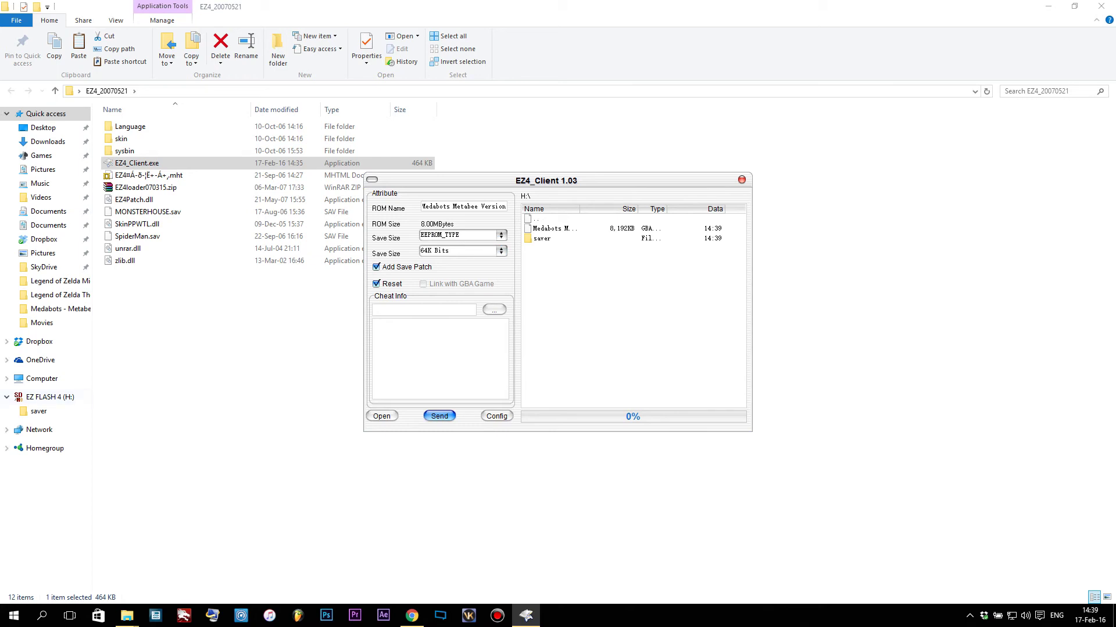
Examine the sent files on EZ FLASH 4 (H:) and the contents of its saver folder
{"action": "left_click", "coordinate": [49, 397]}
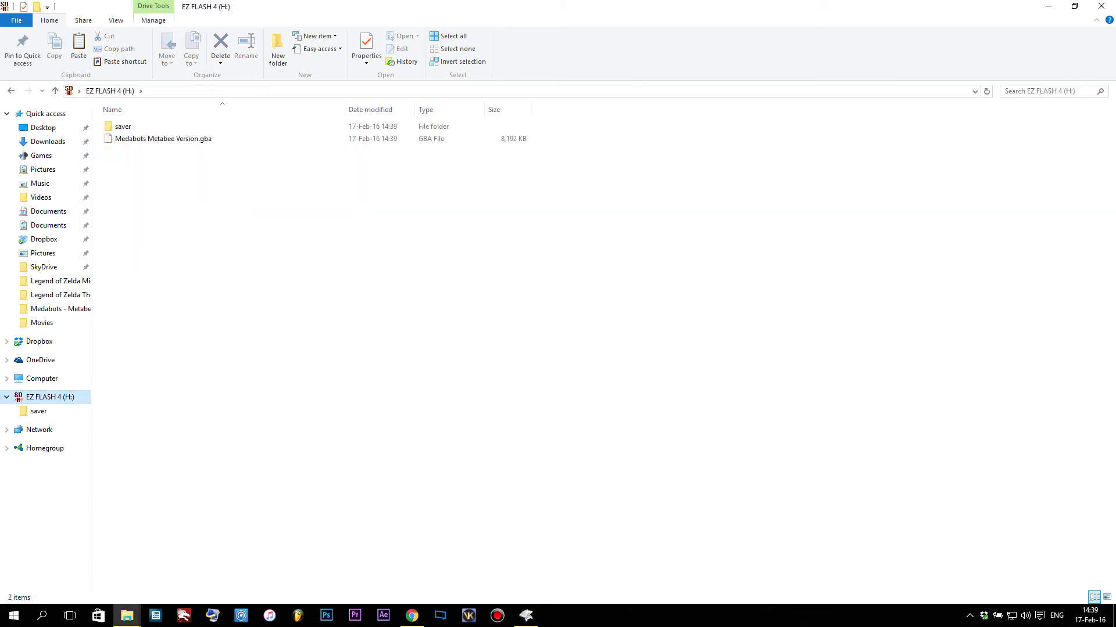
{"action": "double_click", "coordinate": [123, 127]}
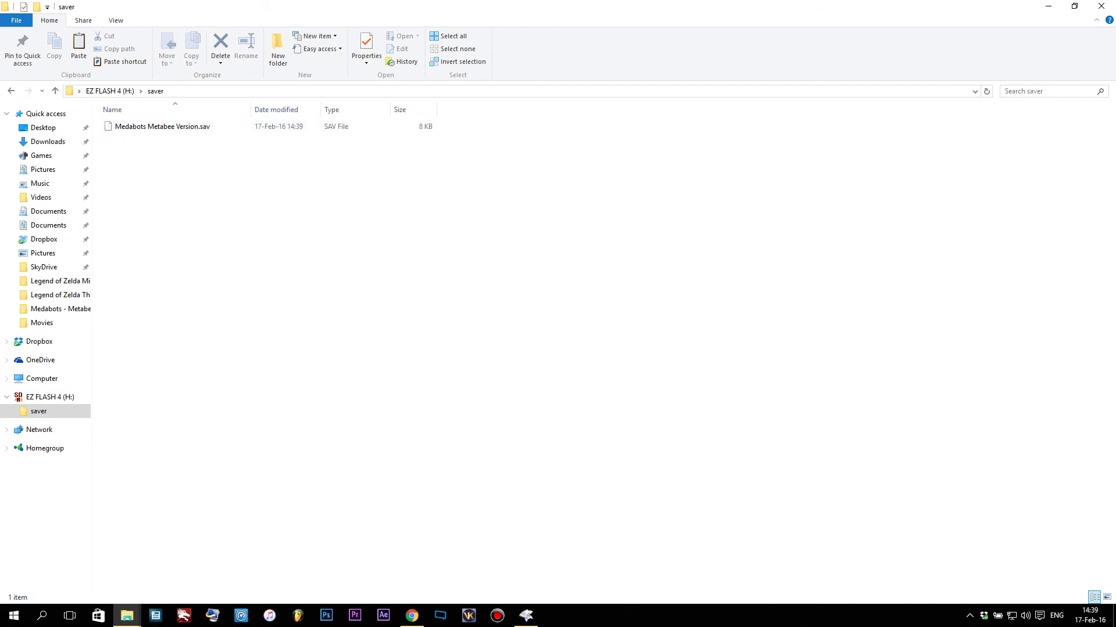
{"action": "key", "text": "BackSpace"}
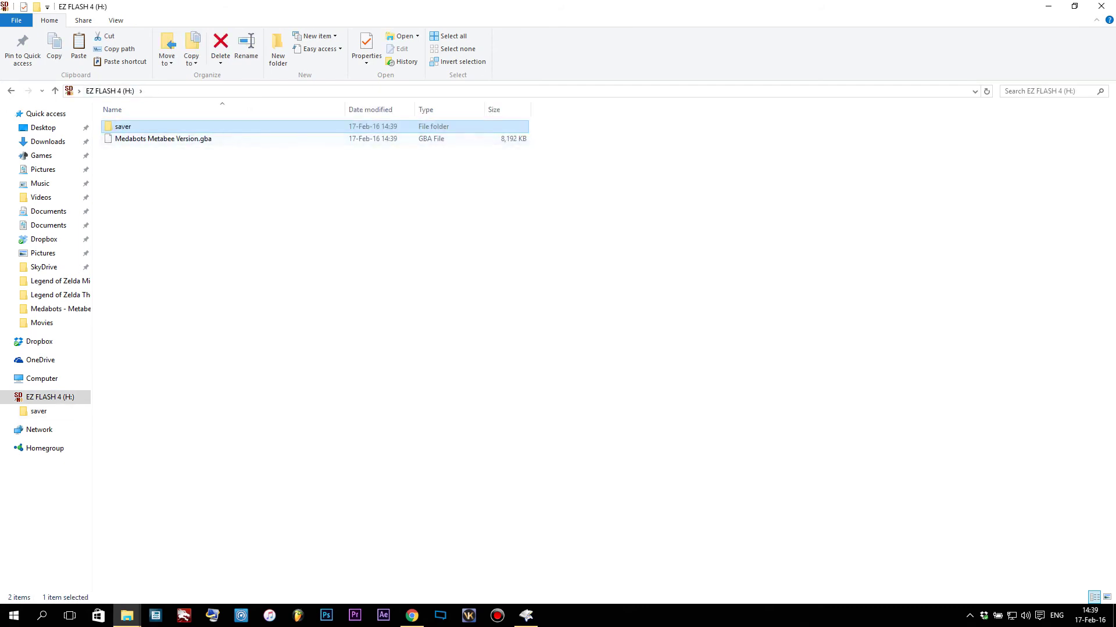
{"action": "key", "text": "Return"}
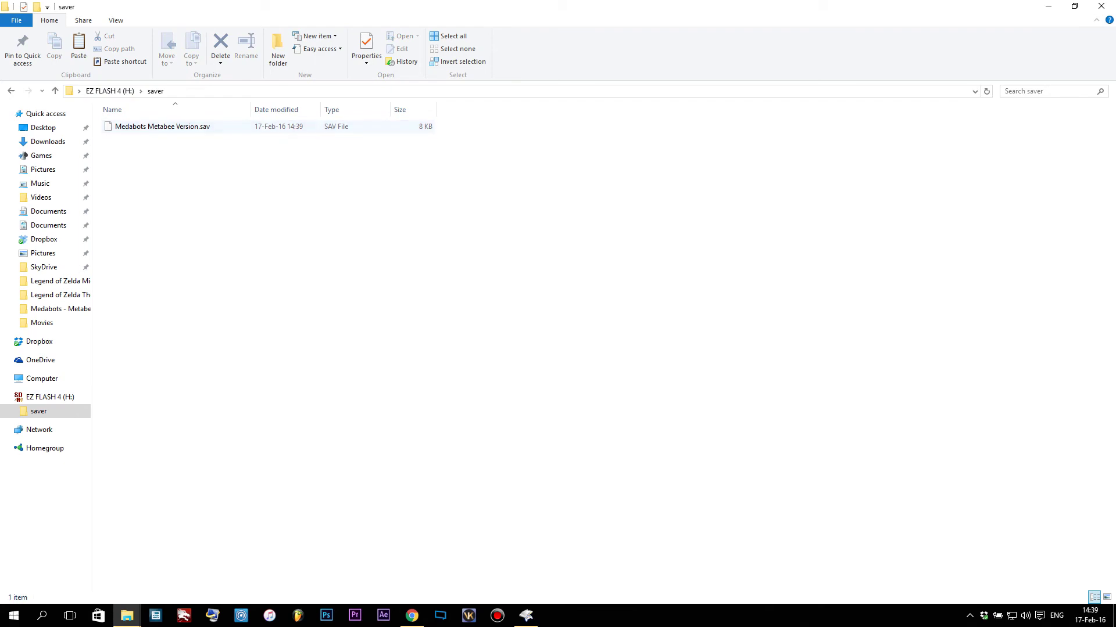
Return to EZ4 Client and load Pokemon Fire Red (U)(1695).gba from the Pokemon Fire Red folder in Gameboy Advance
{"action": "left_click", "coordinate": [526, 615]}
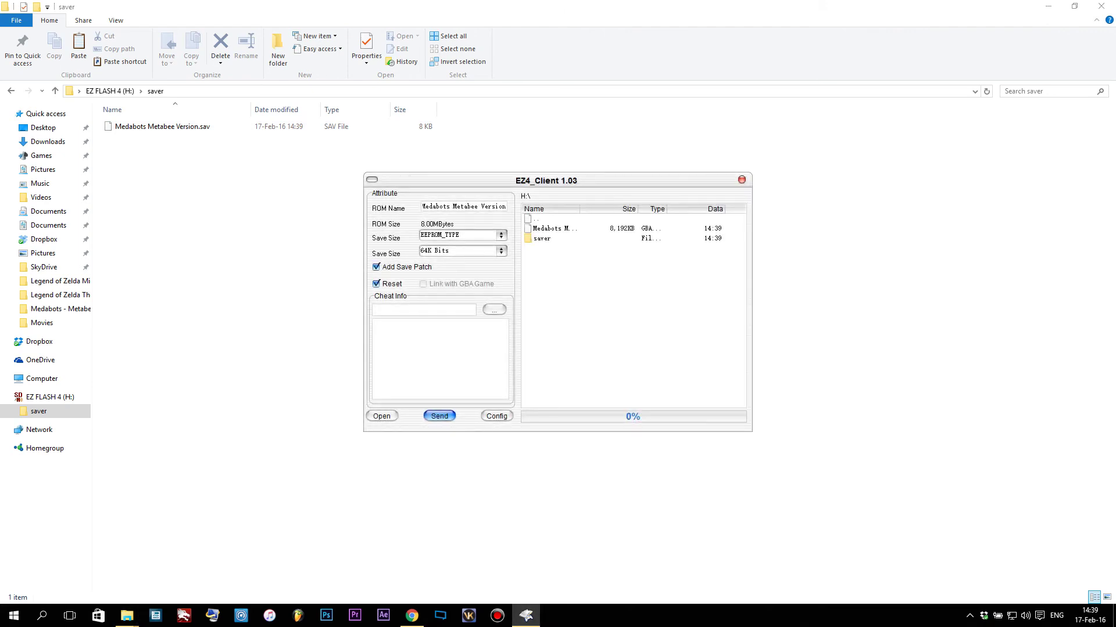
{"action": "left_click", "coordinate": [381, 416]}
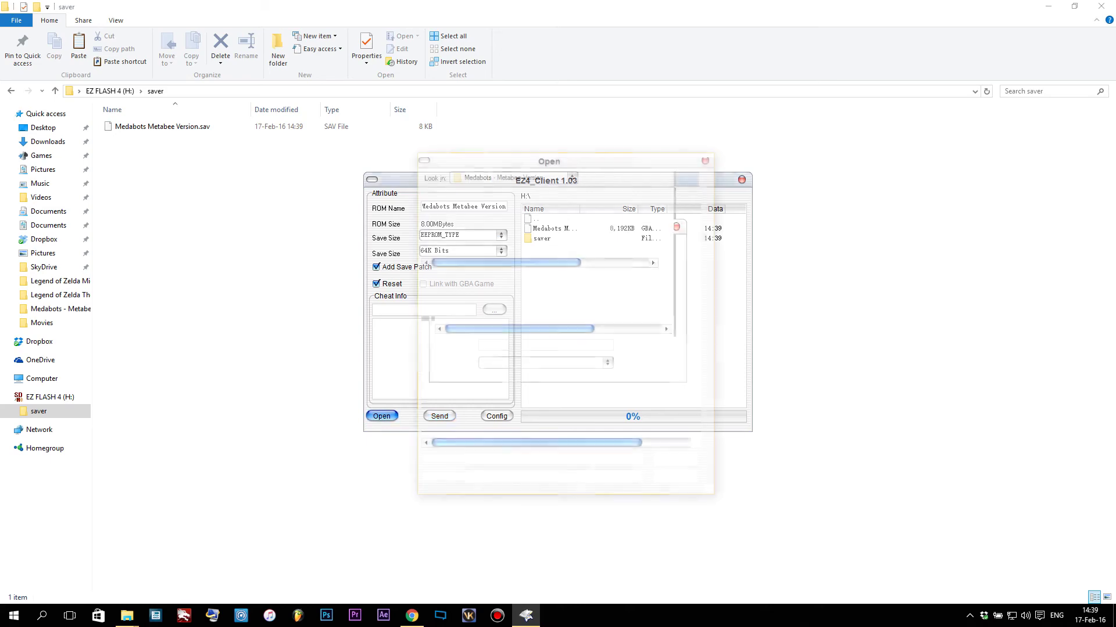
{"action": "left_click", "coordinate": [601, 178]}
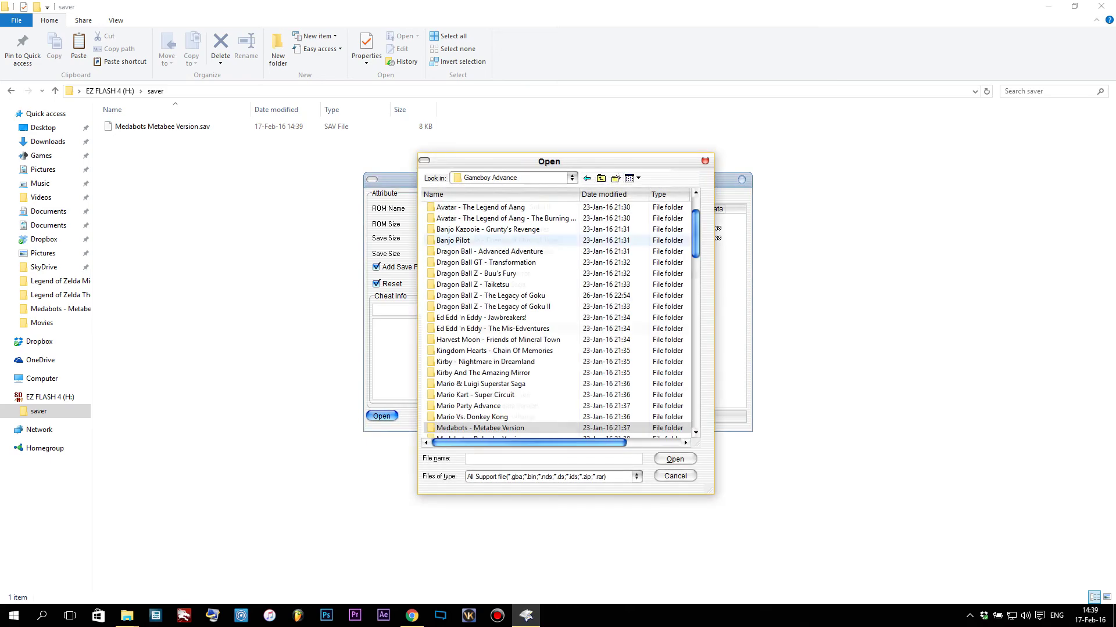
{"action": "scroll", "coordinate": [556, 296], "scroll_direction": "down", "scroll_amount": 10}
{"action": "scroll", "coordinate": [464, 317], "scroll_direction": "down", "scroll_amount": 5}
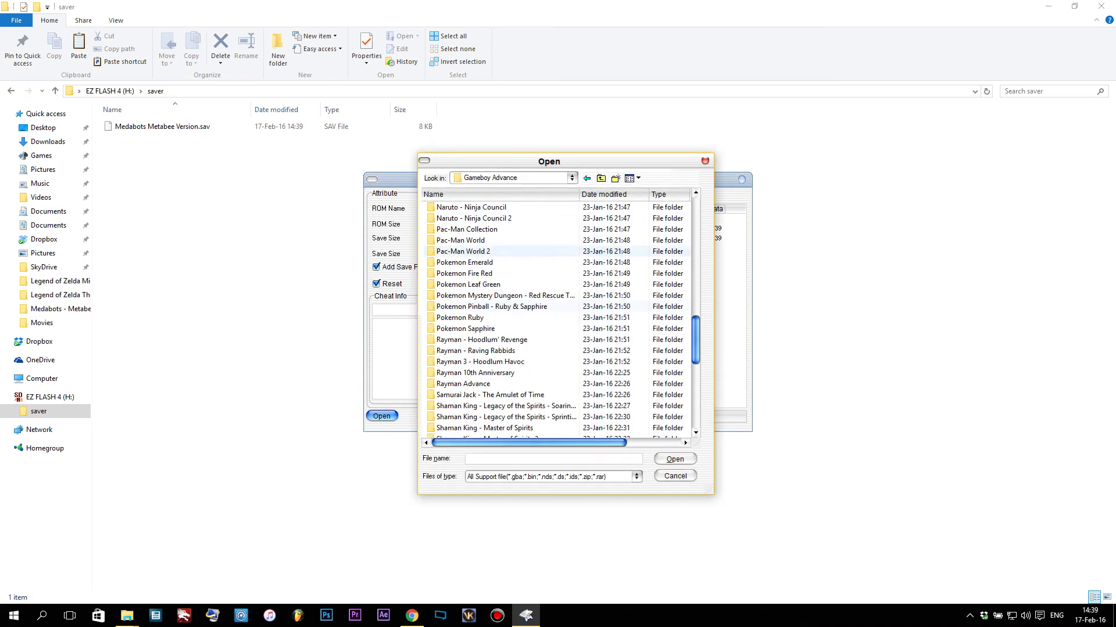
{"action": "double_click", "coordinate": [464, 273]}
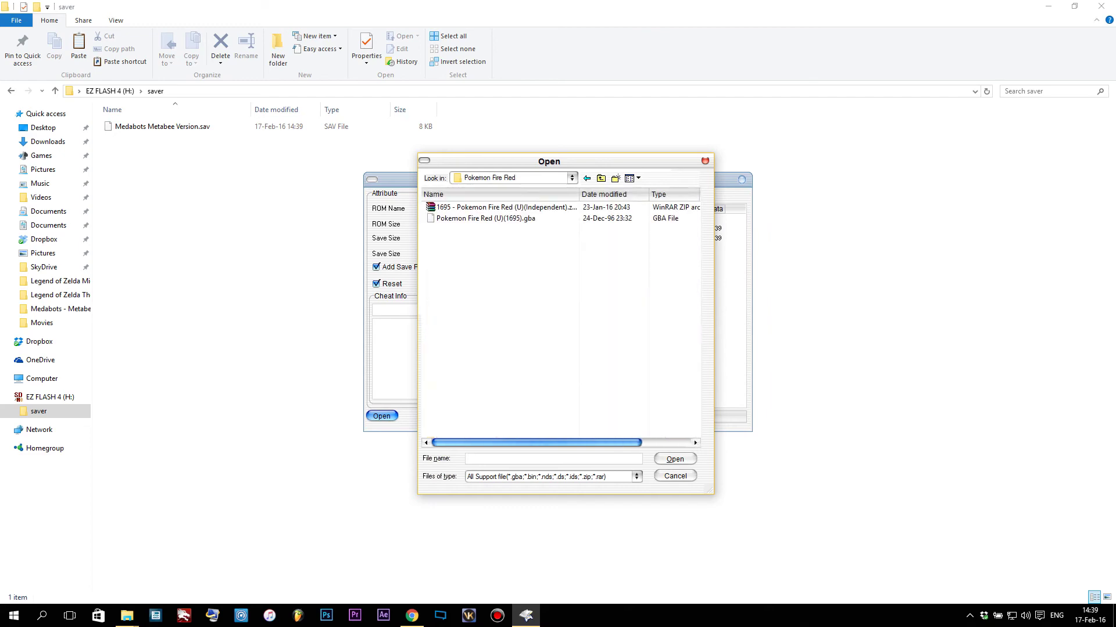
{"action": "left_click", "coordinate": [485, 218]}
{"action": "left_click", "coordinate": [675, 459]}
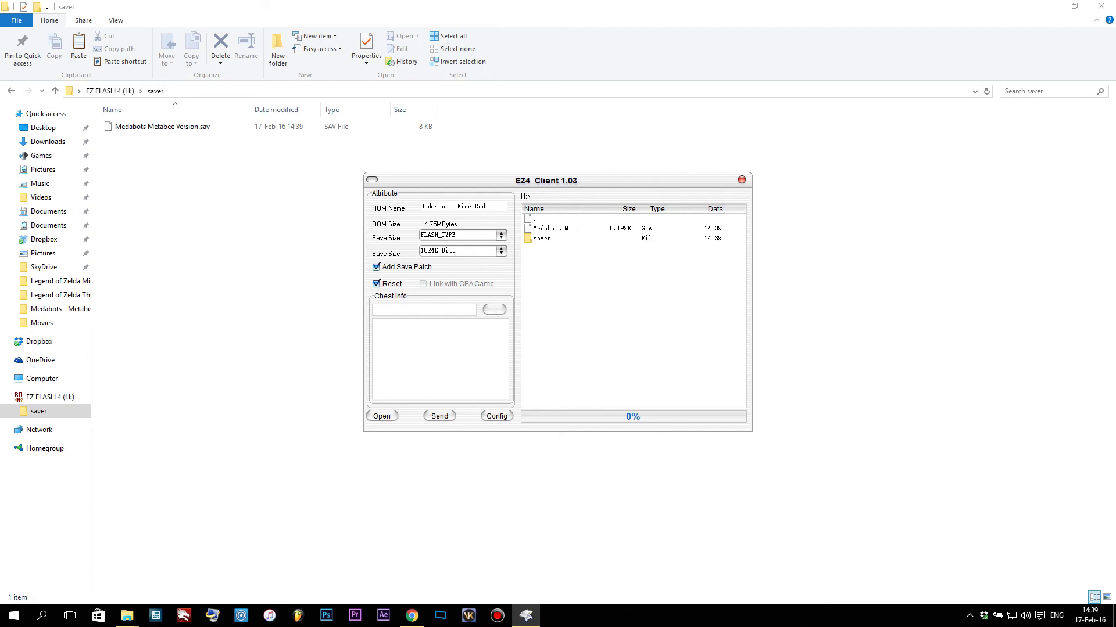
Send the Pokemon Fire Red ROM to the card and close the client
{"action": "left_click", "coordinate": [439, 416]}
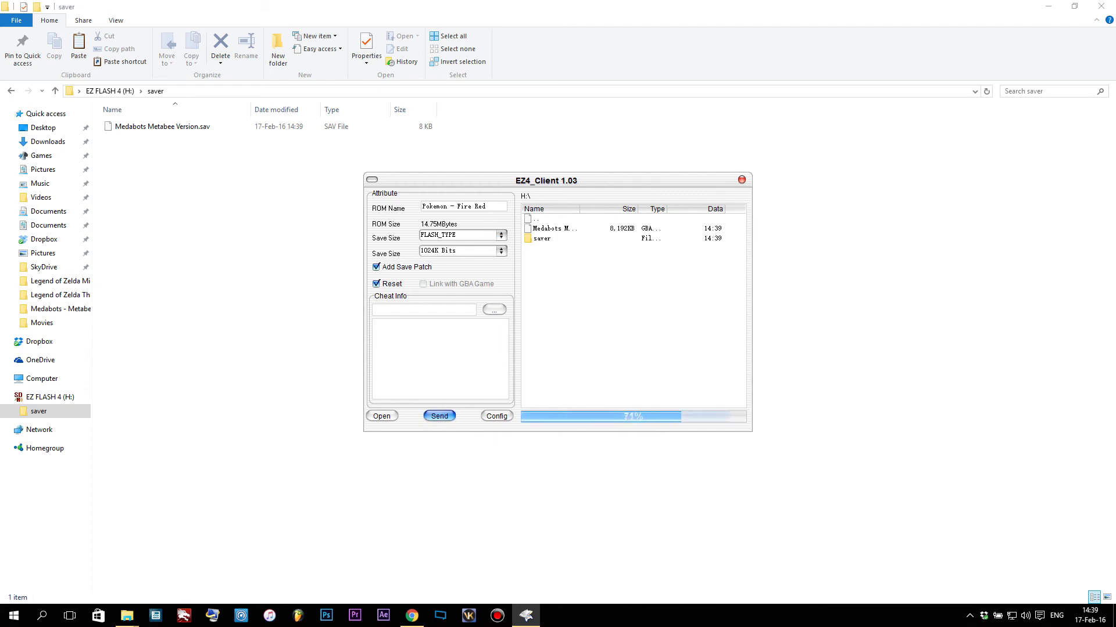
{"action": "key", "text": "Return"}
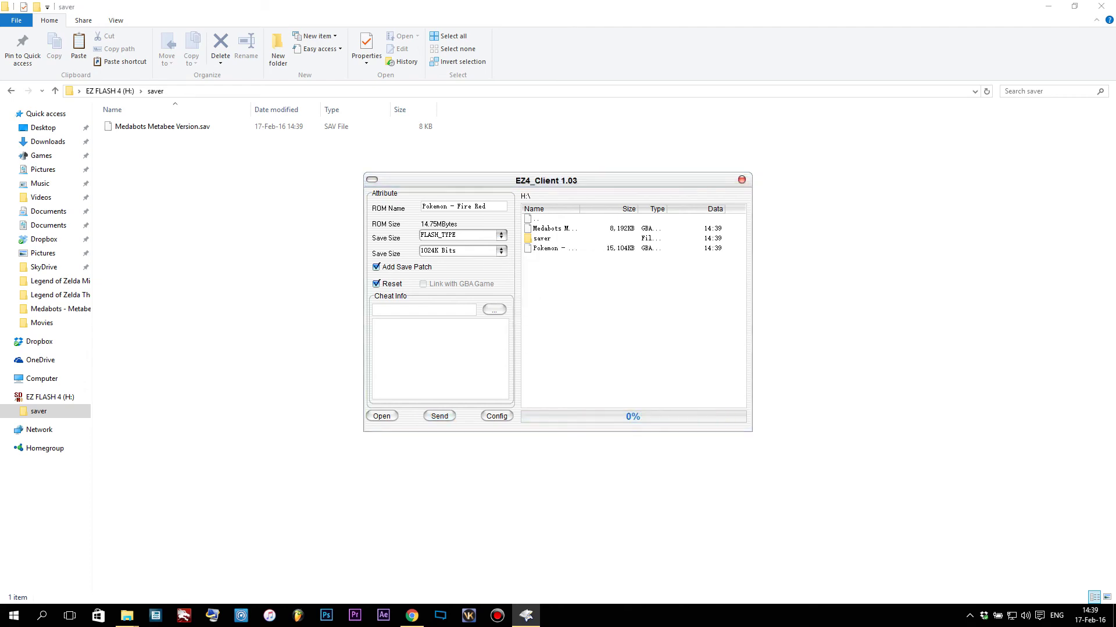
{"action": "key", "text": "alt+F4"}
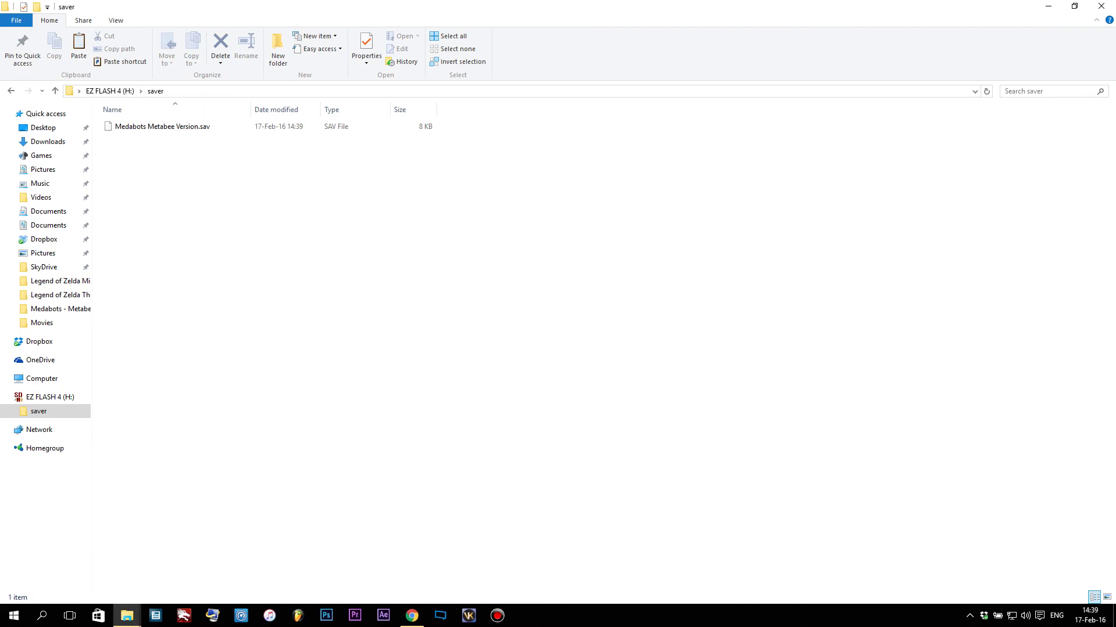
Create a folder named "# - M" in the root of EZ FLASH 4 (H:)
{"action": "key", "text": "alt+Up"}
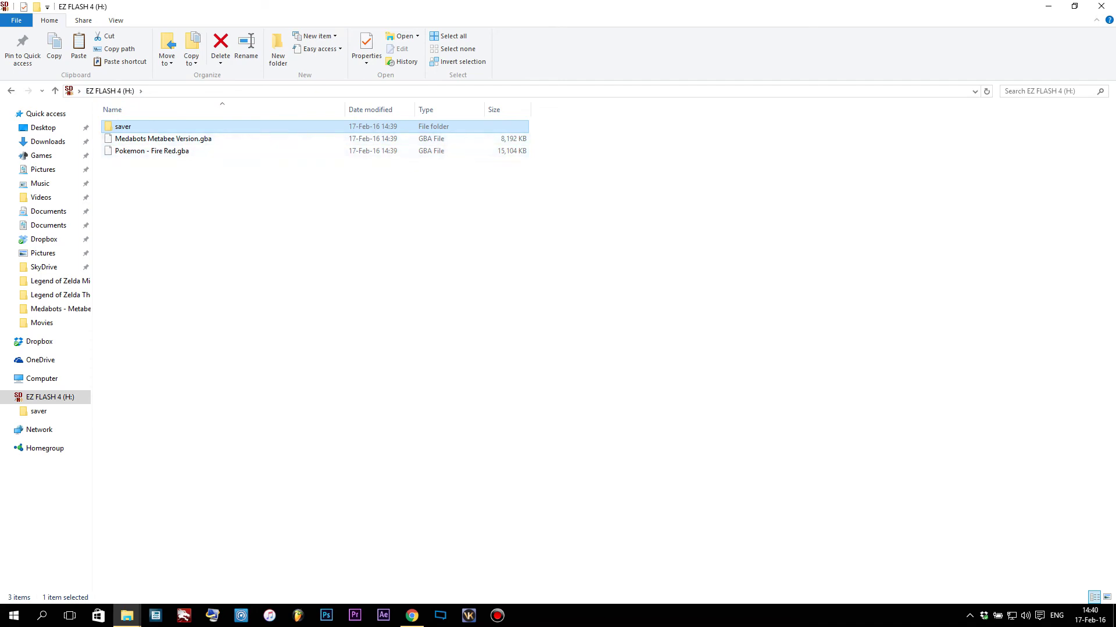
{"action": "key", "text": "Escape"}
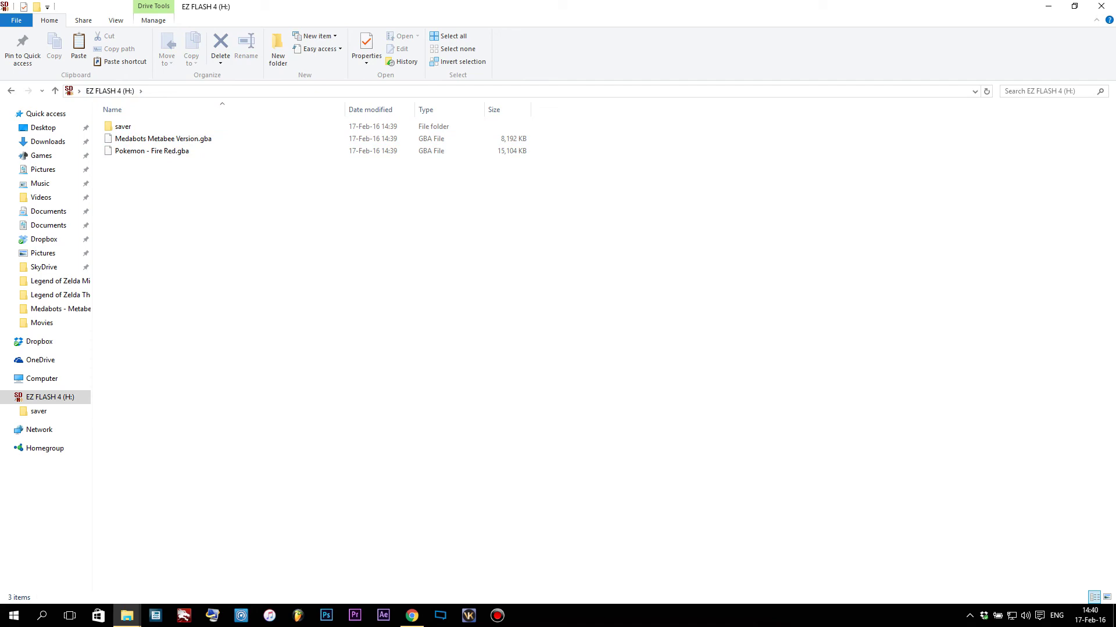
{"action": "left_click", "coordinate": [277, 49]}
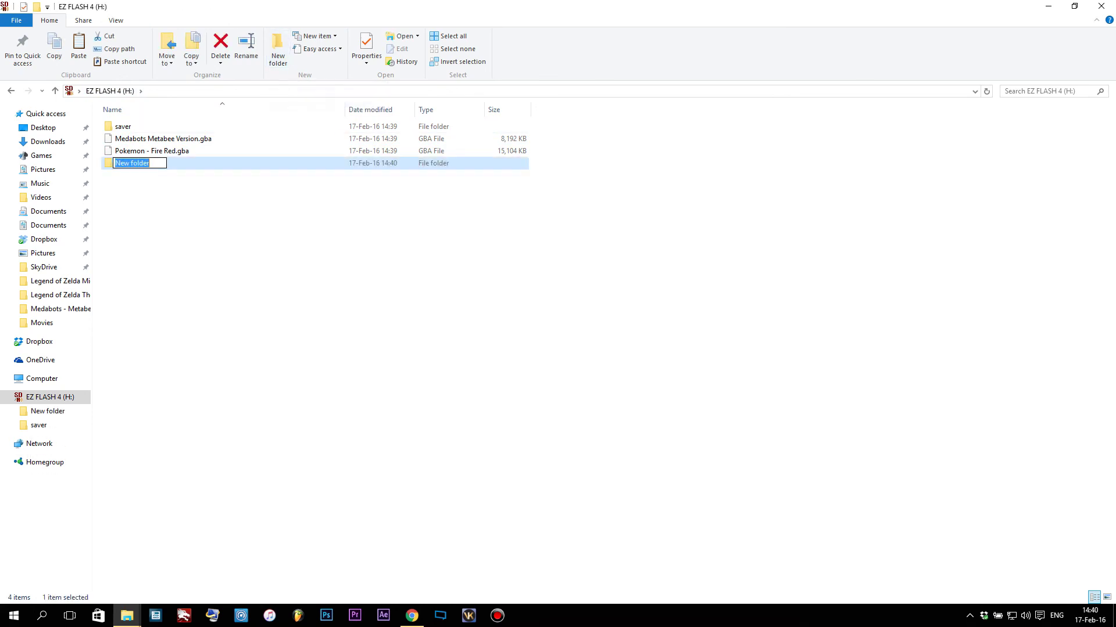
{"action": "type", "text": "# - M"}
{"action": "key", "text": "Return"}
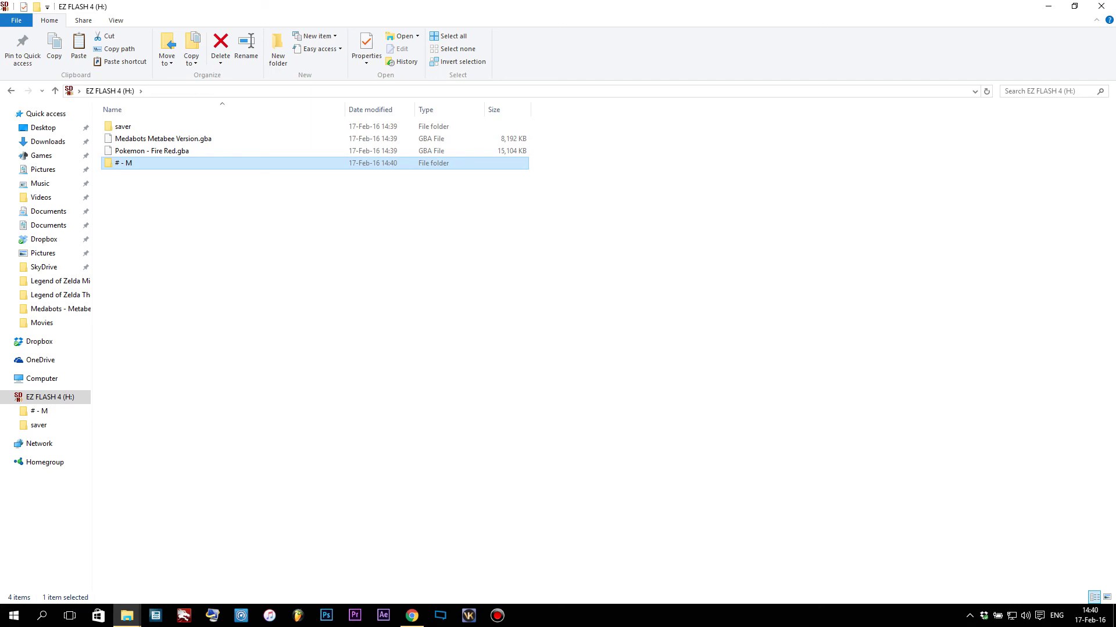
Delete the "# - M" folder from the card
{"action": "key", "text": "Delete"}
{"action": "key", "text": "Return"}
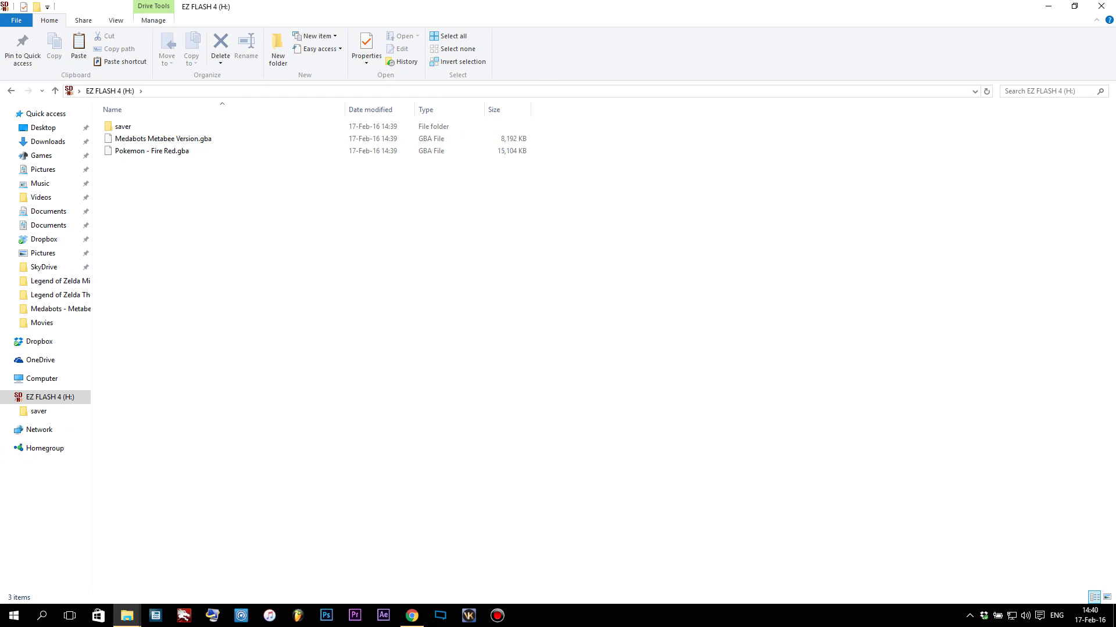
Close the File Explorer window showing the card's contents and return to the desktop
{"action": "key", "text": "alt+F4"}
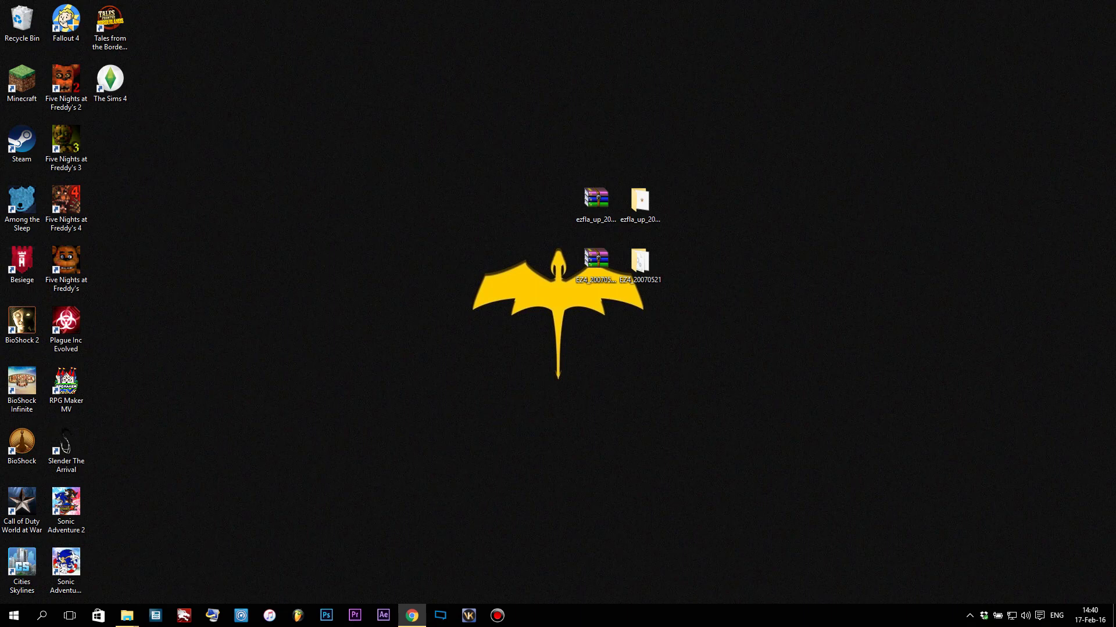
{"action": "left_click_drag", "start_coordinate": [644, 345], "coordinate": [644, 390]}
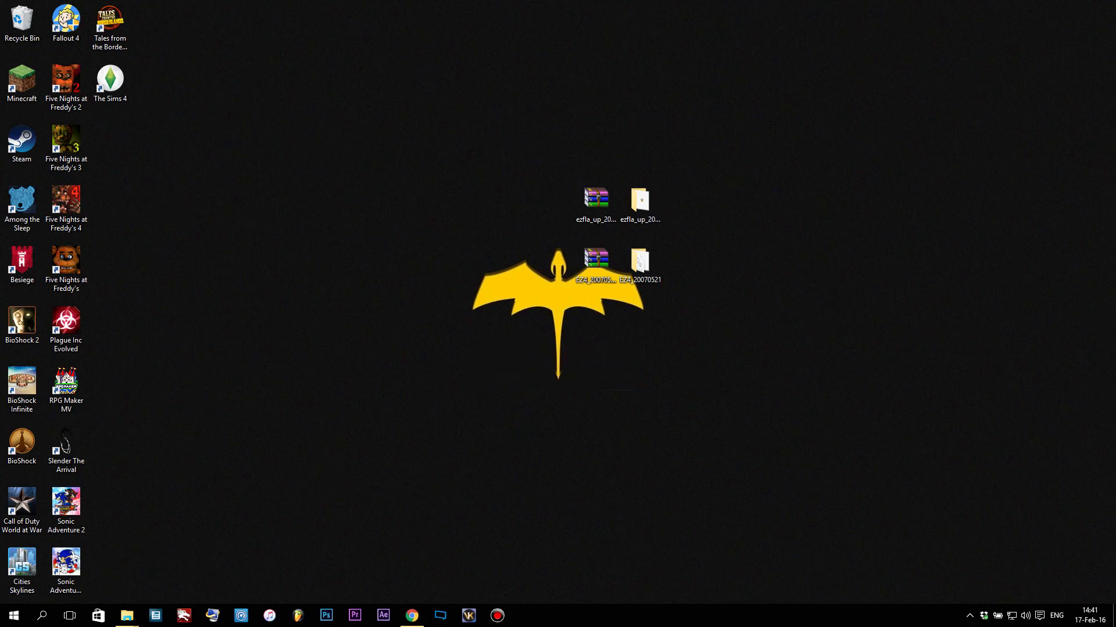